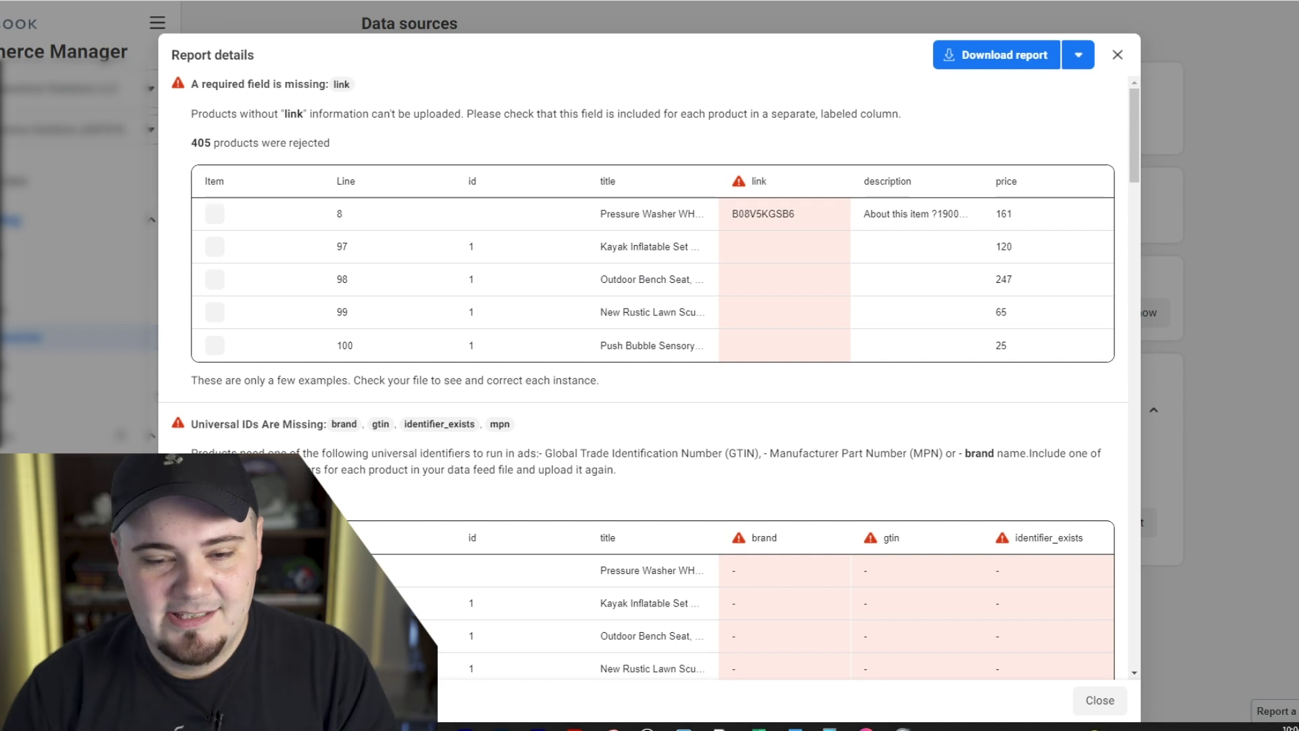
Examine the missing-field, duplicate-ID and URL formatting errors in the data source's report details
scroll(989, 198, down, 2)
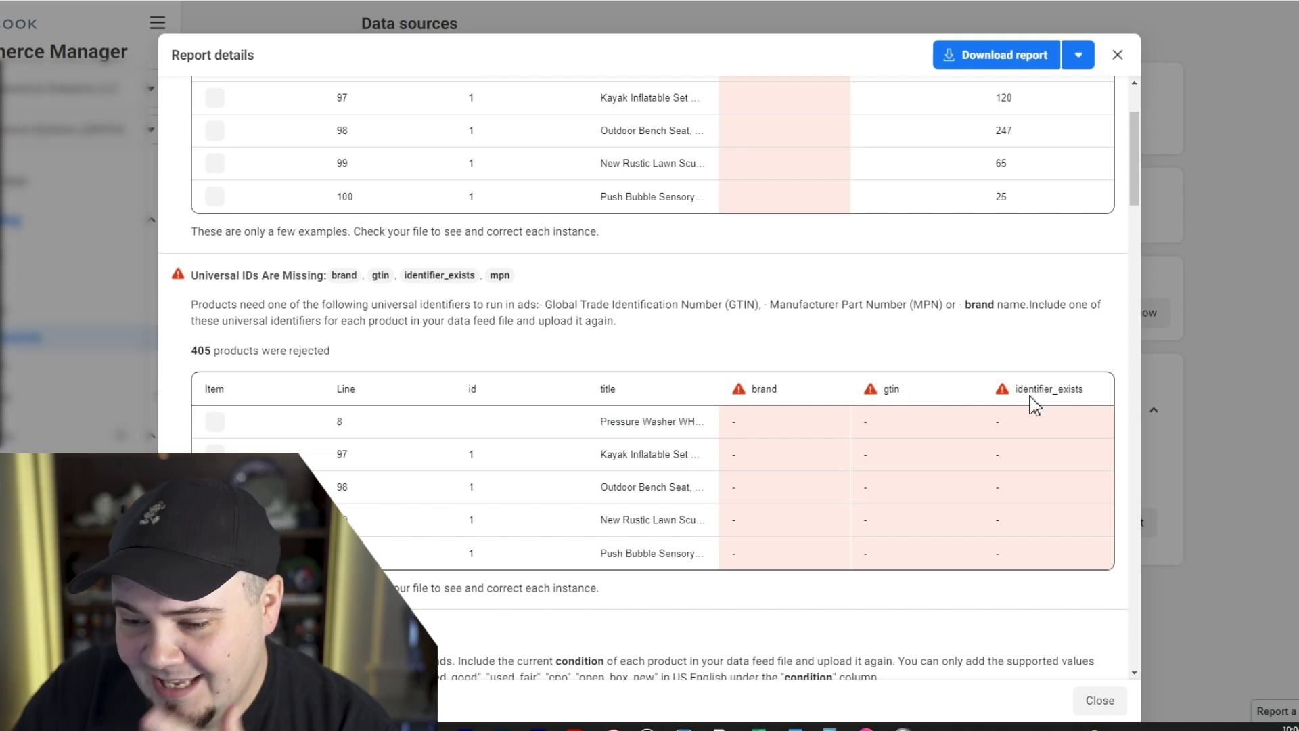
scroll(1035, 396, up, 2)
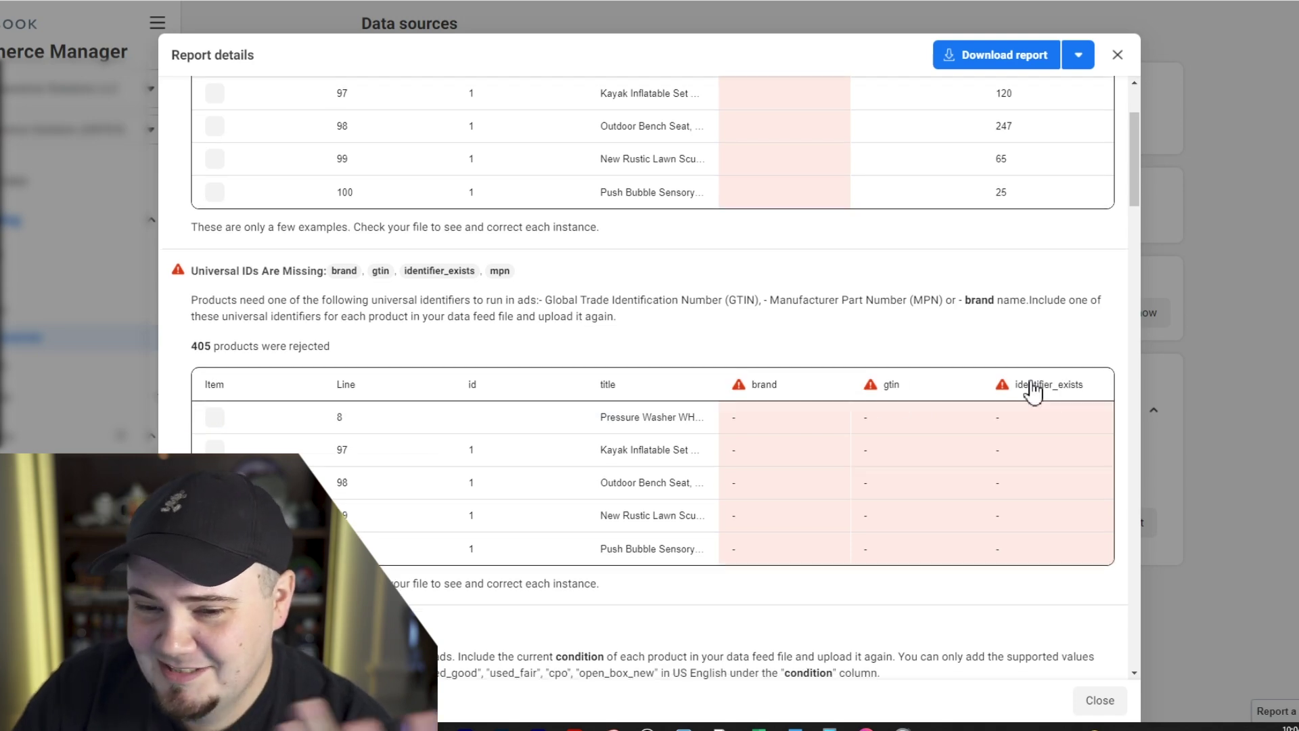
scroll(873, 340, down, 6)
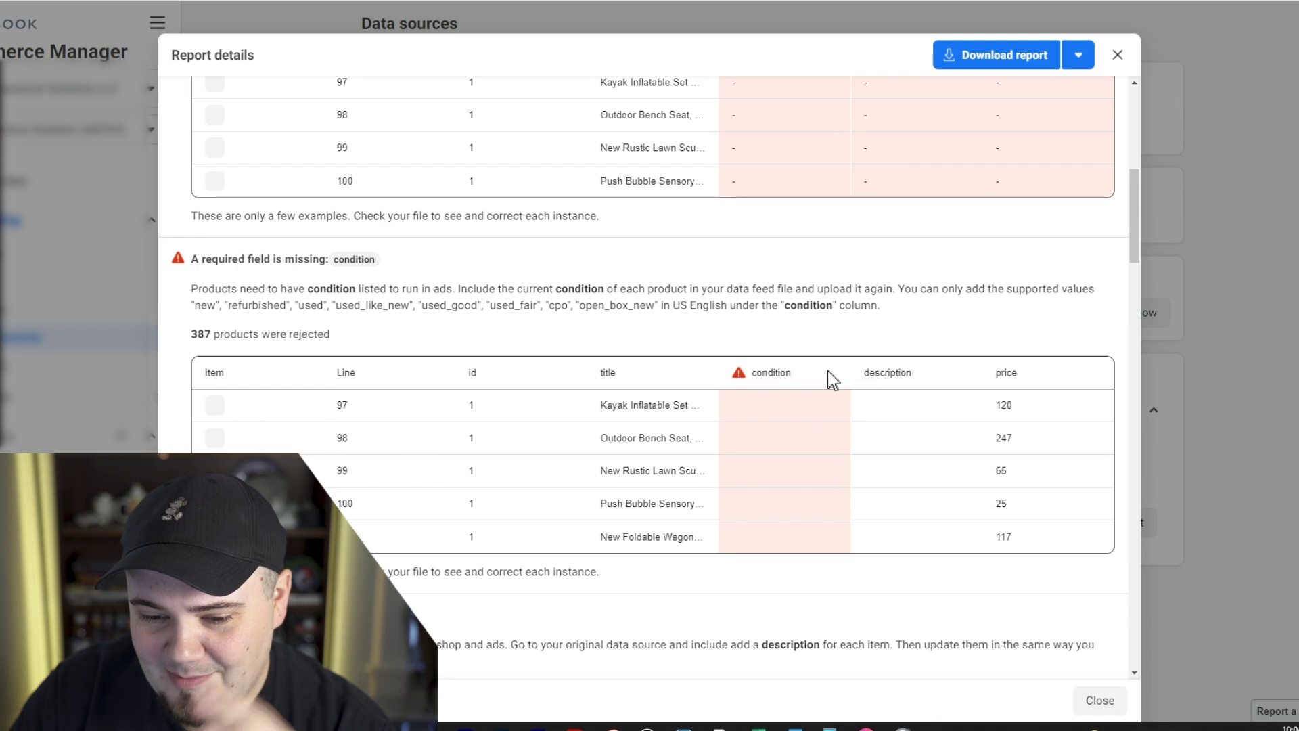
scroll(870, 415, down, 5)
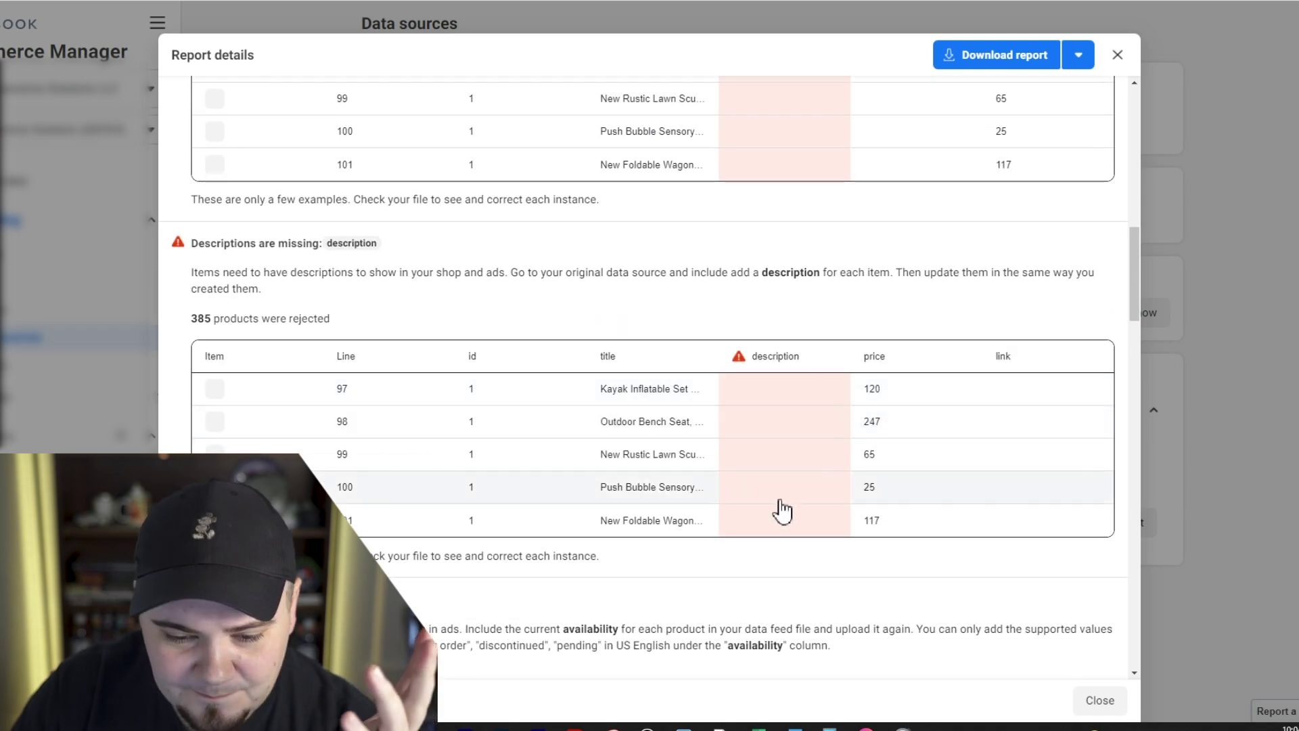
scroll(783, 500, down, 2)
scroll(783, 501, down, 2)
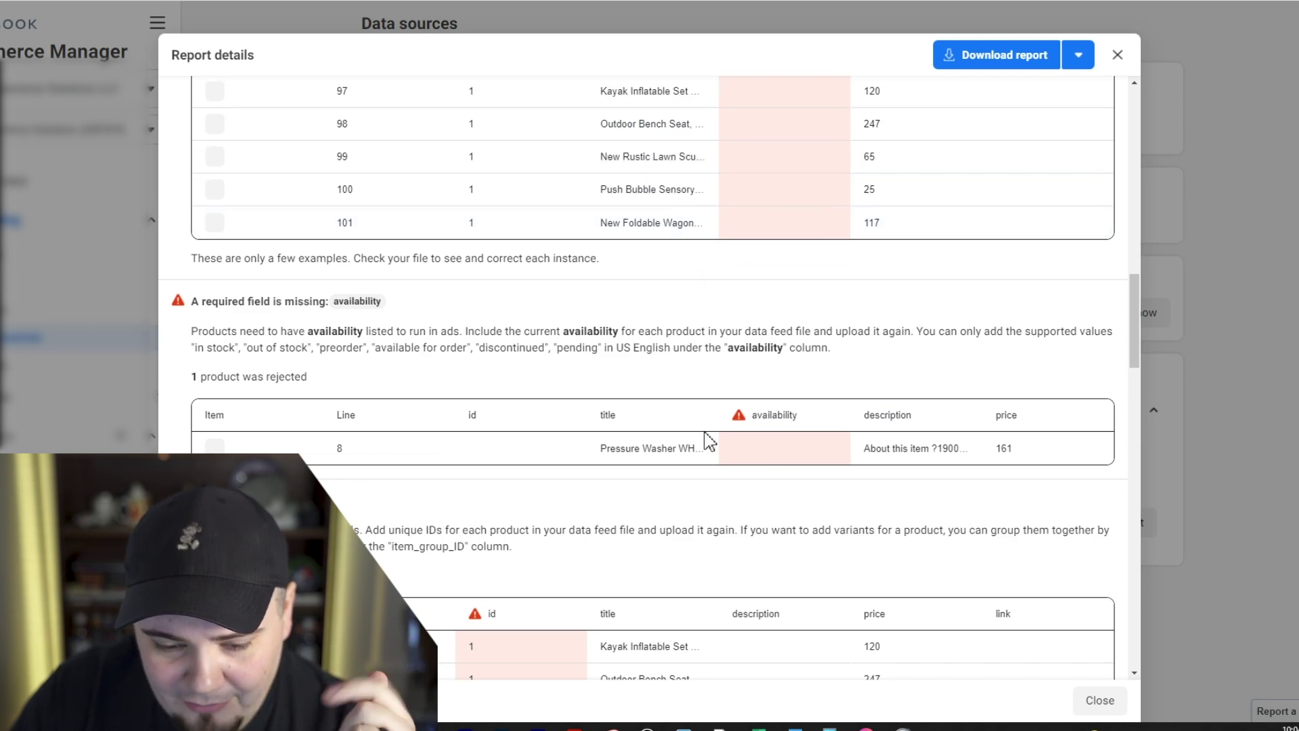
scroll(711, 453, down, 4)
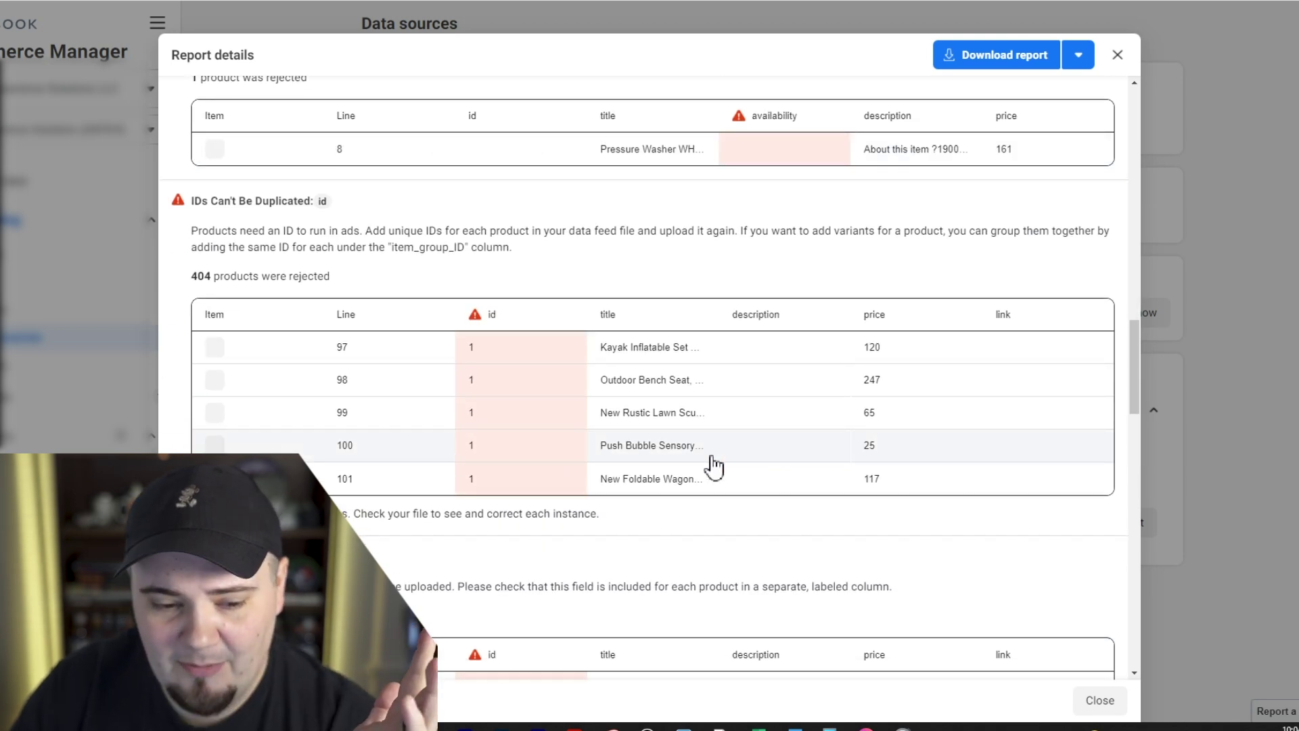
scroll(714, 466, down, 4)
scroll(714, 467, down, 3)
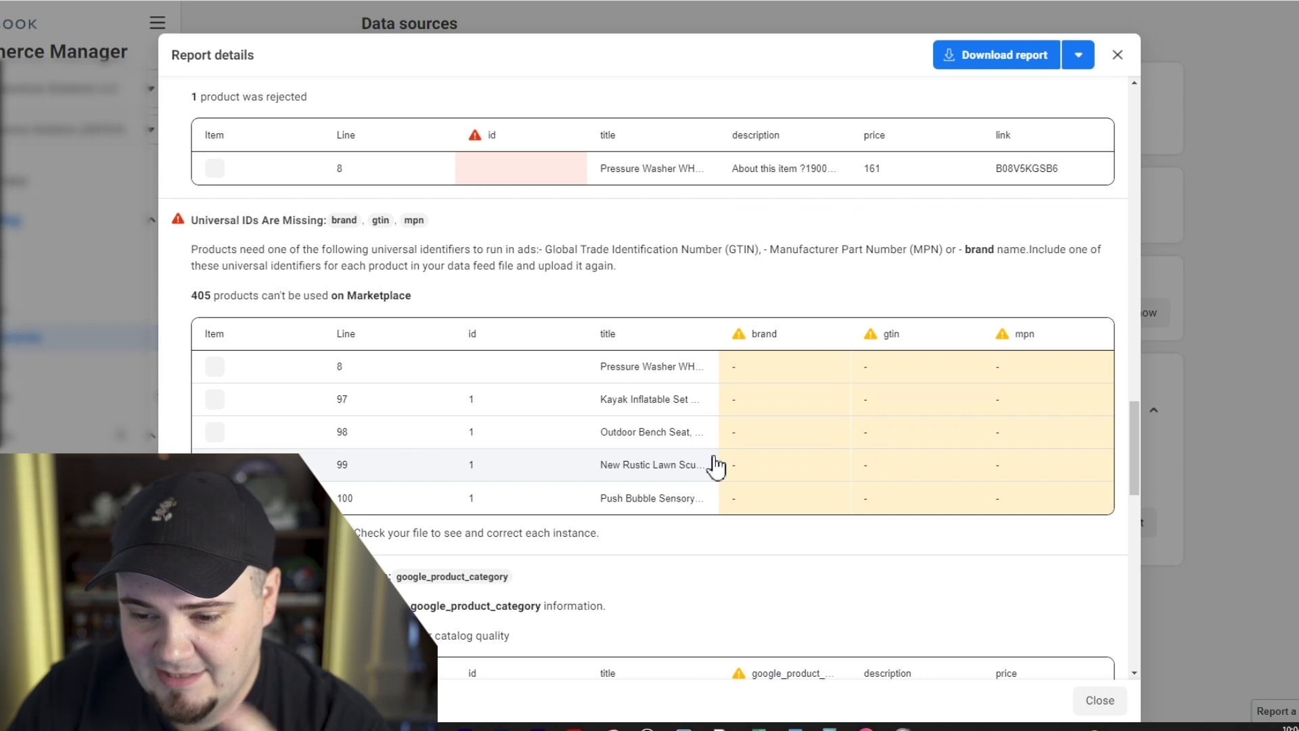
scroll(719, 467, down, 5)
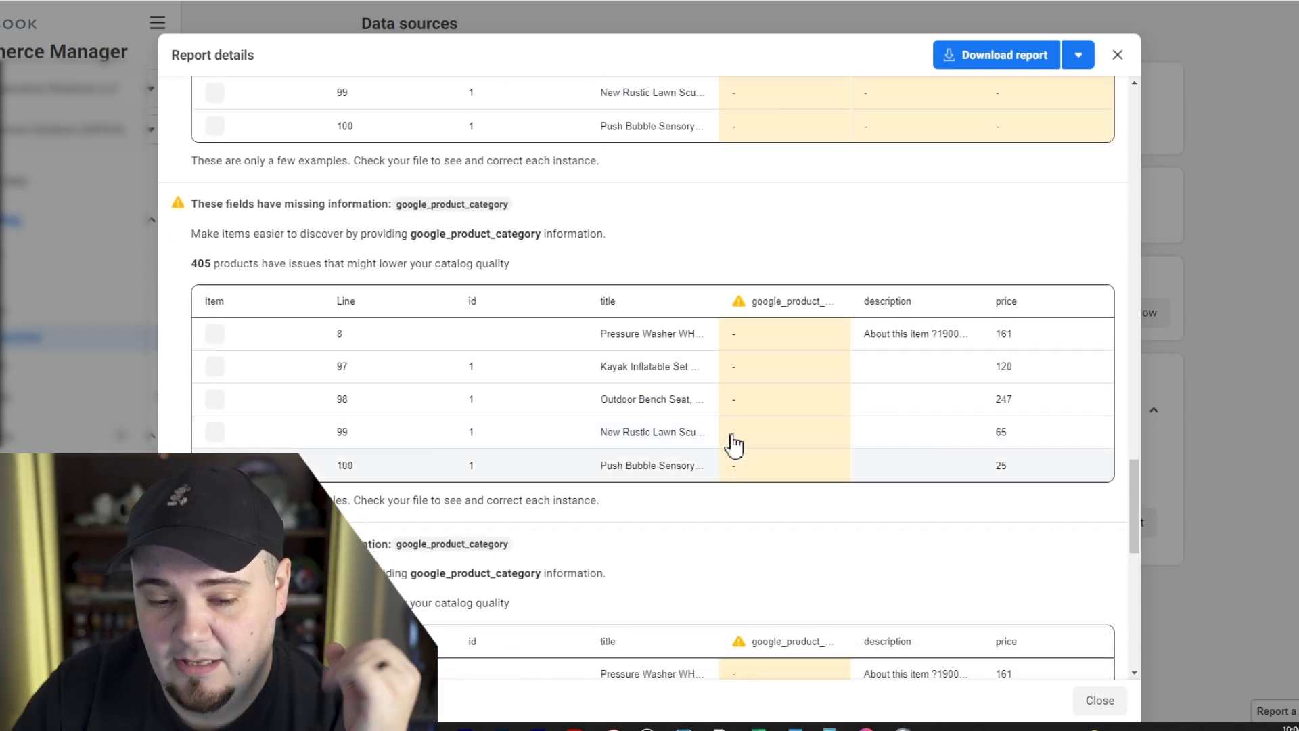
scroll(730, 444, down, 3)
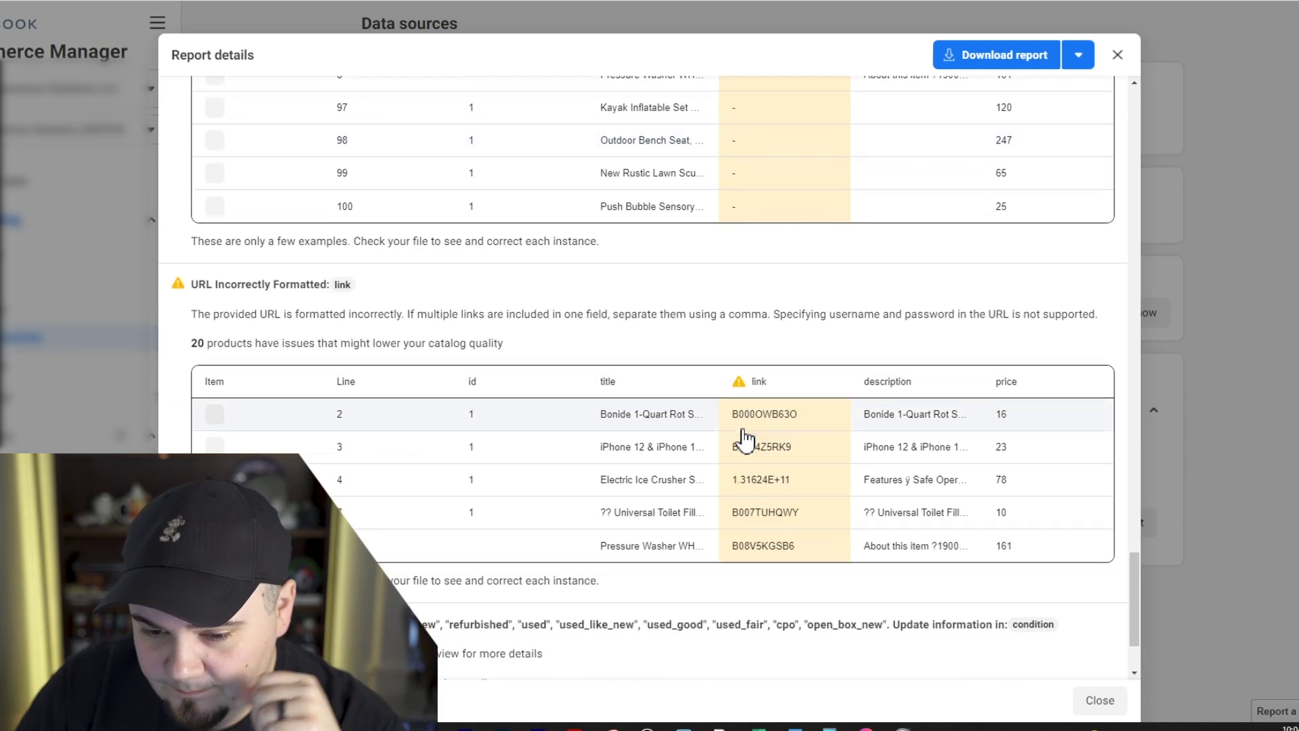
scroll(748, 440, down, 2)
scroll(789, 473, up, 15)
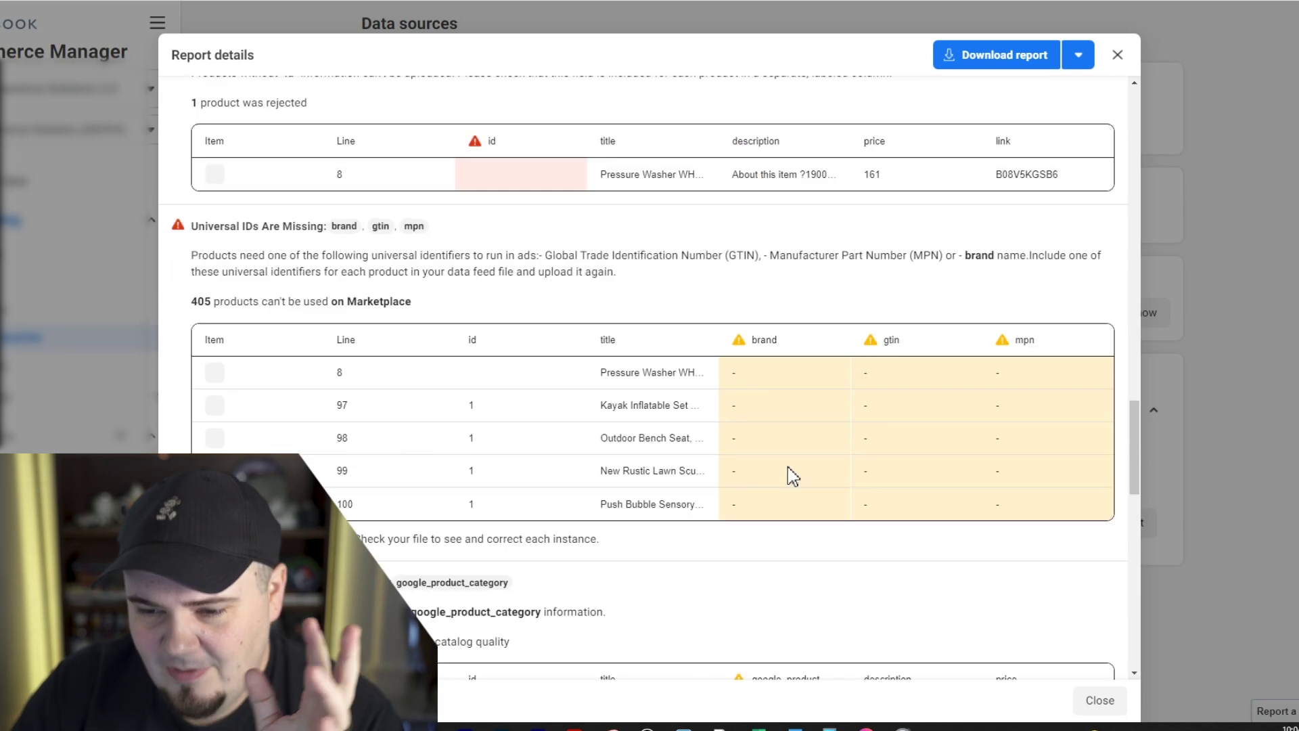
scroll(783, 478, up, 2)
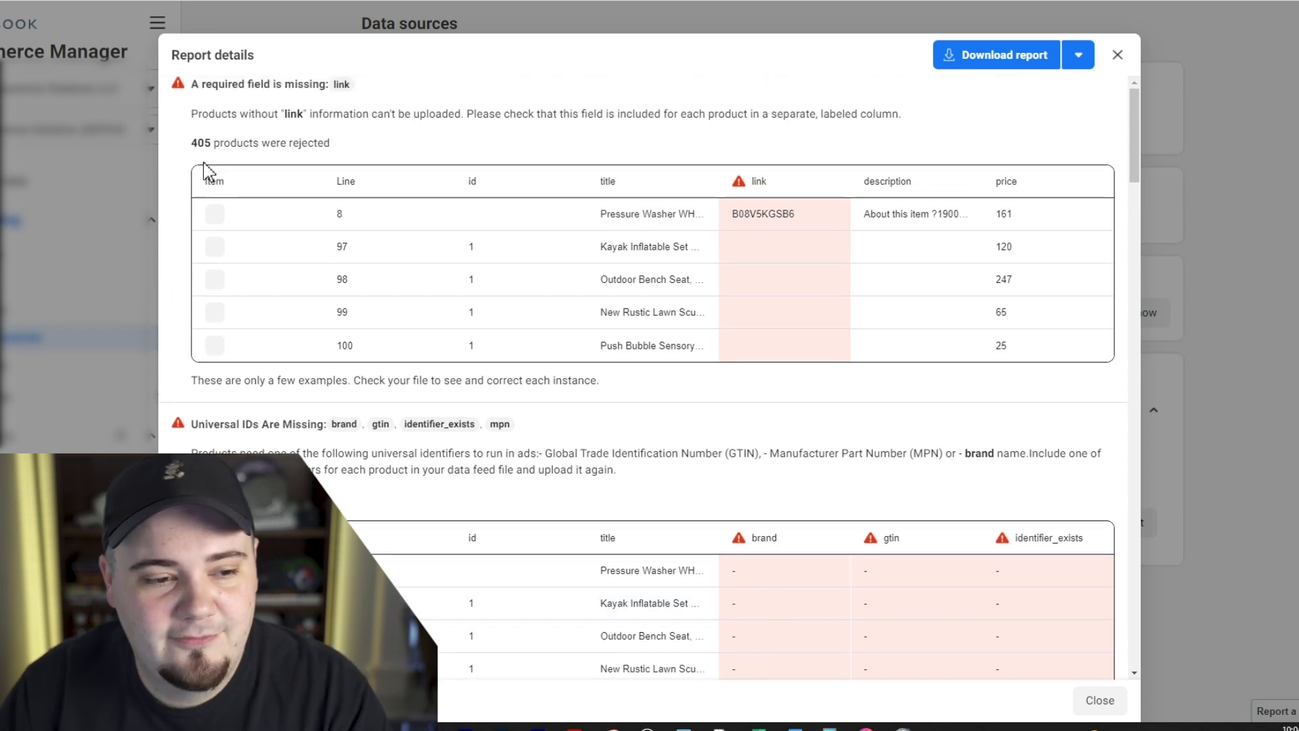
scroll(383, 275, down, 5)
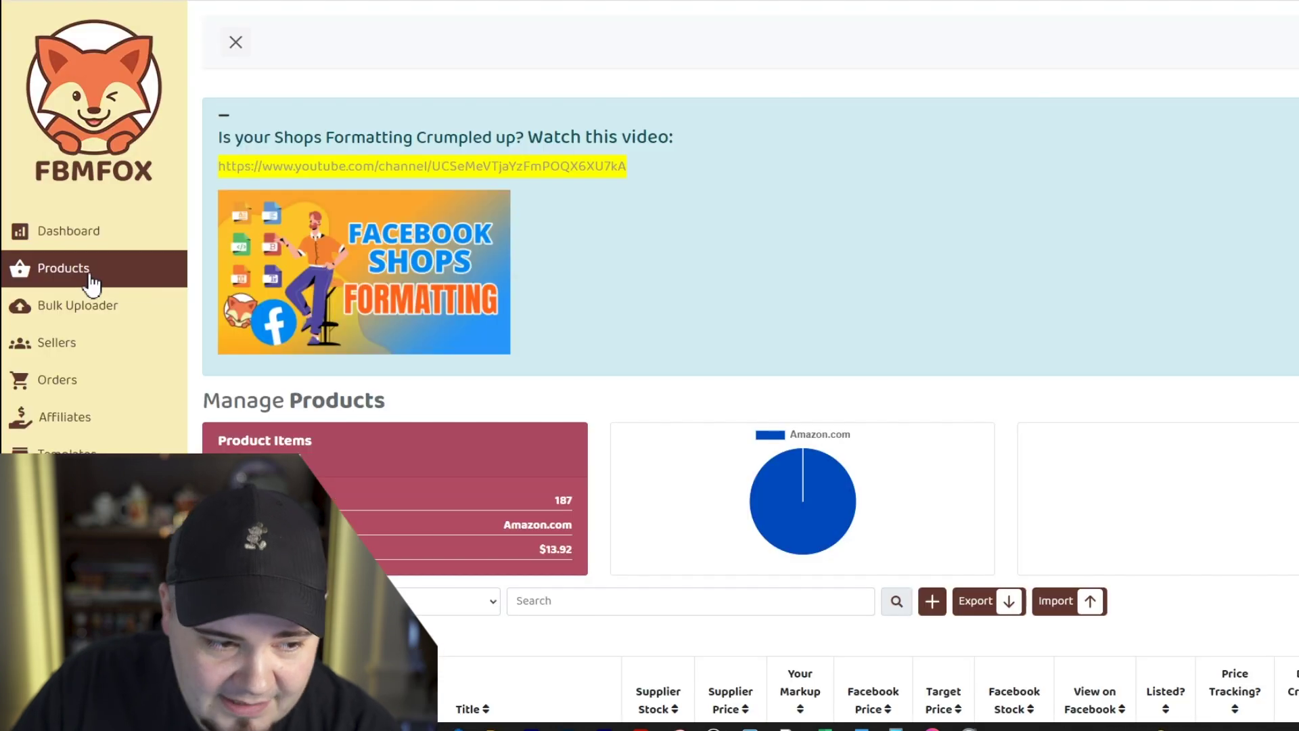
Switch to FBMFOX, look over the Manage Products page and open the Manage Templates page
click(88, 277)
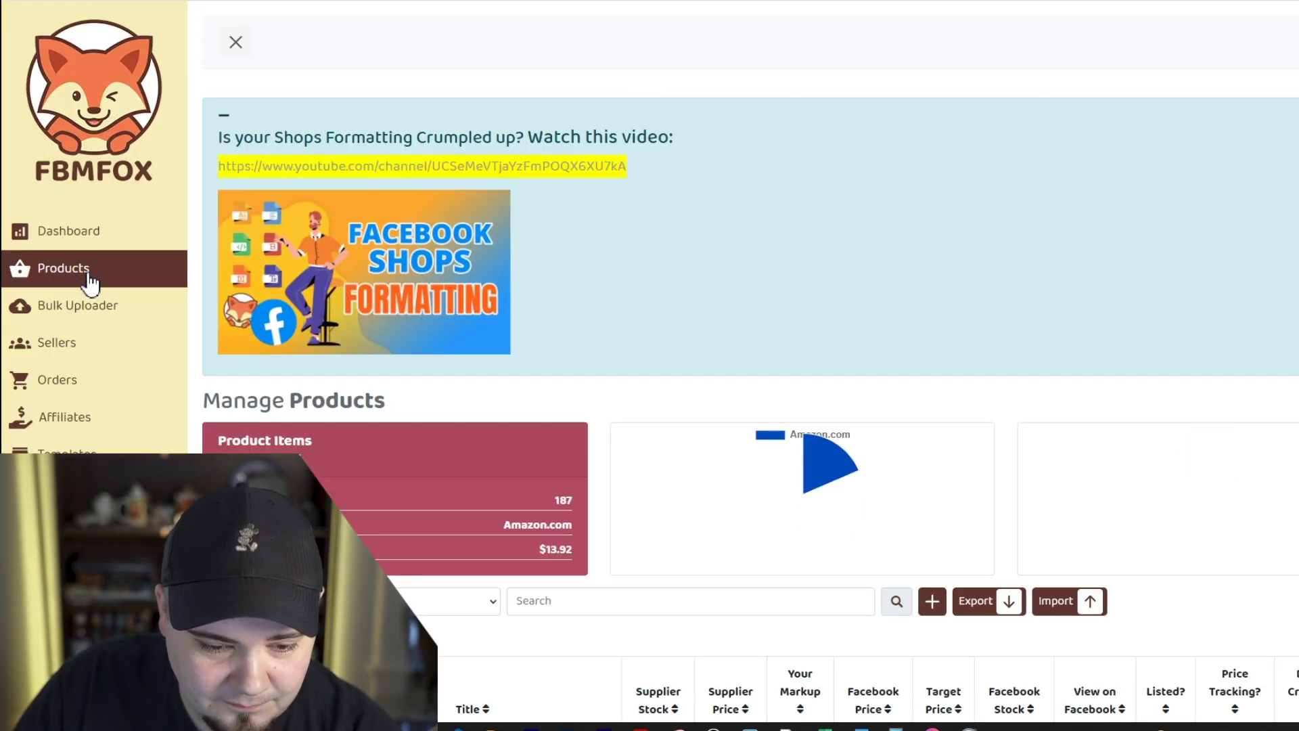
scroll(750, 365, down, 8)
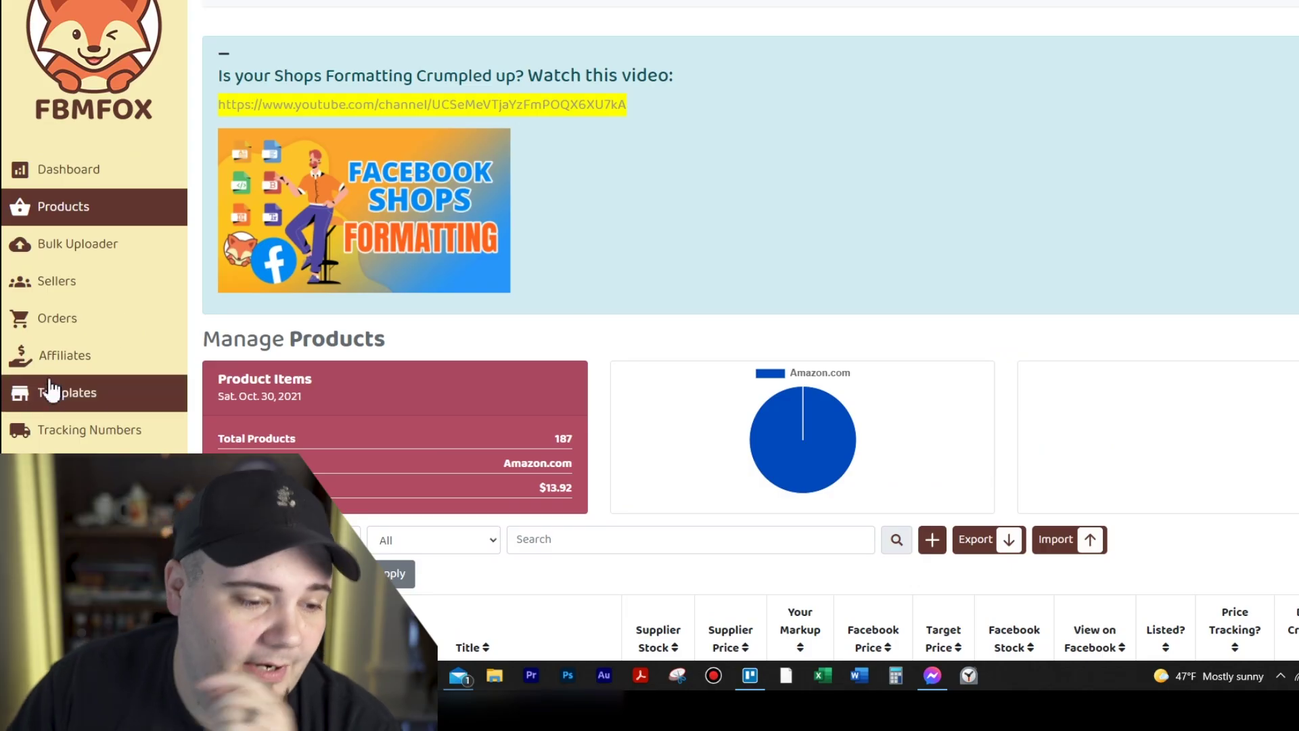
click(88, 406)
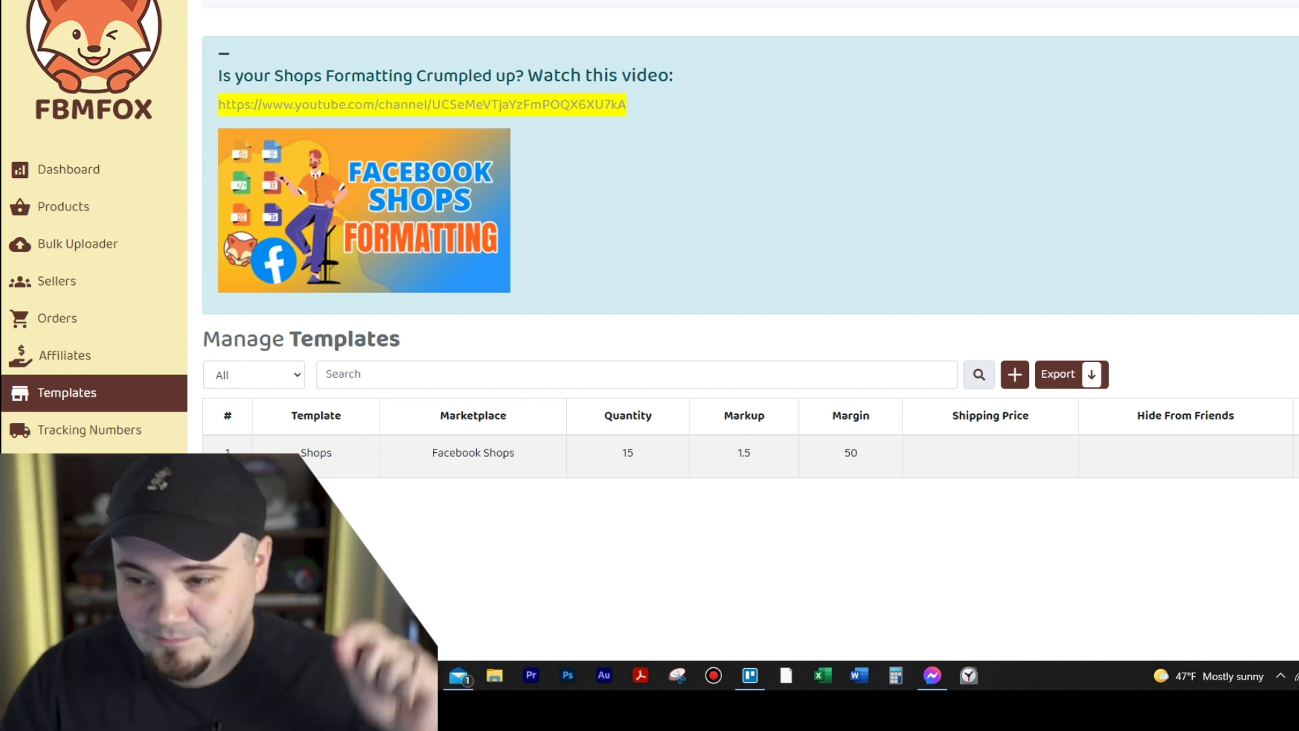
Start a new template for the Facebook Shops marketplace and name it TEST SHOPS
scroll(1019, 392, up, 1)
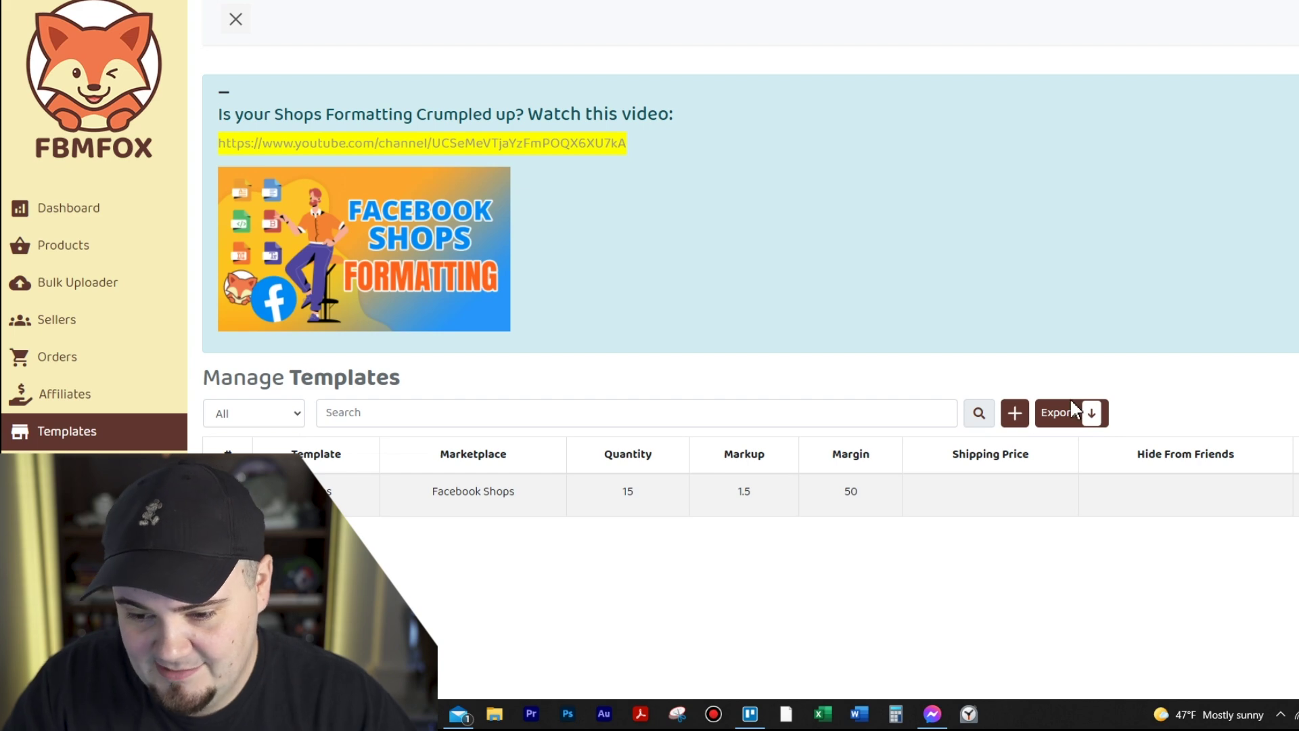
click(1014, 415)
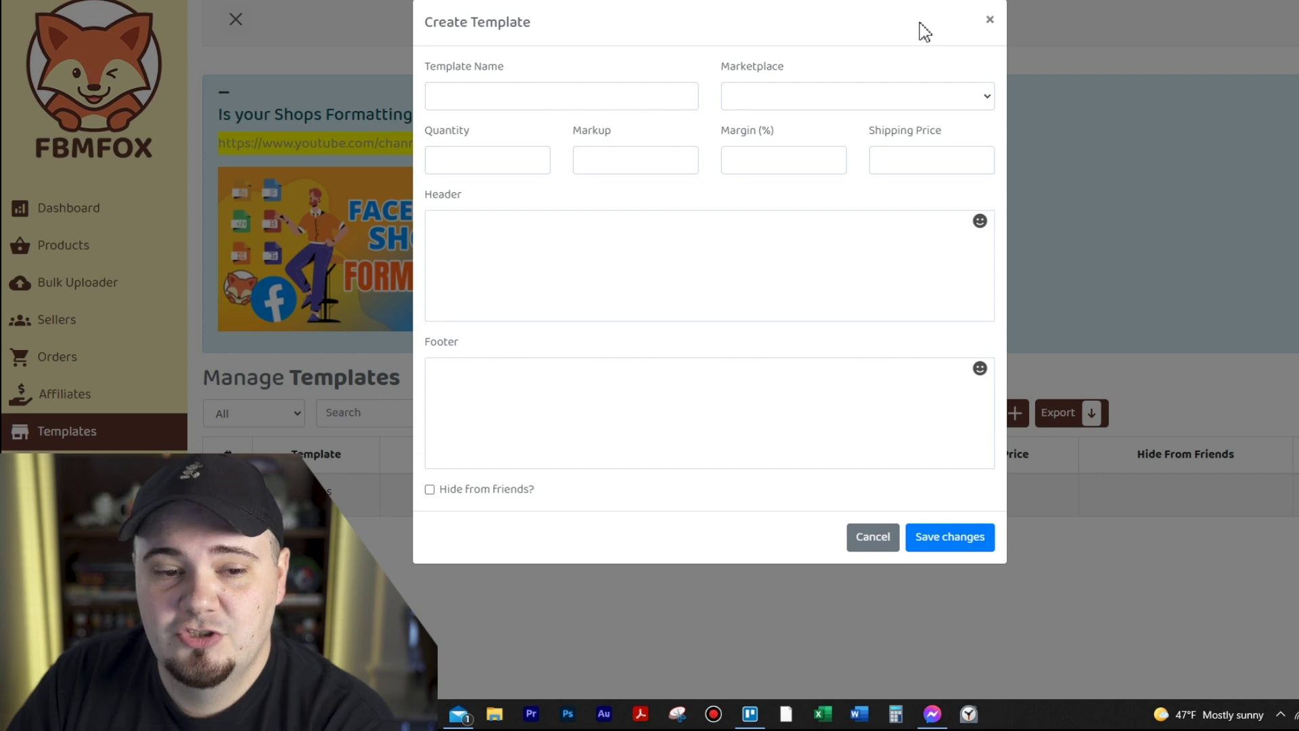
click(858, 98)
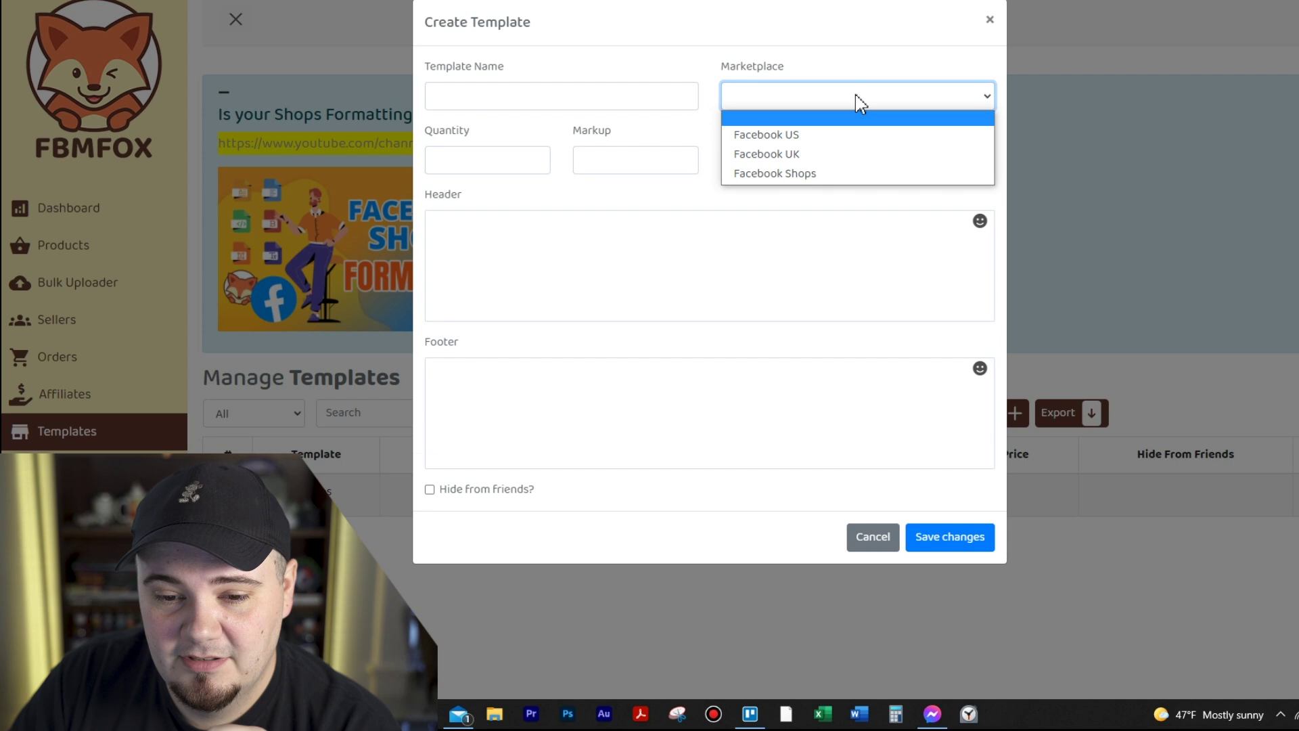
click(847, 176)
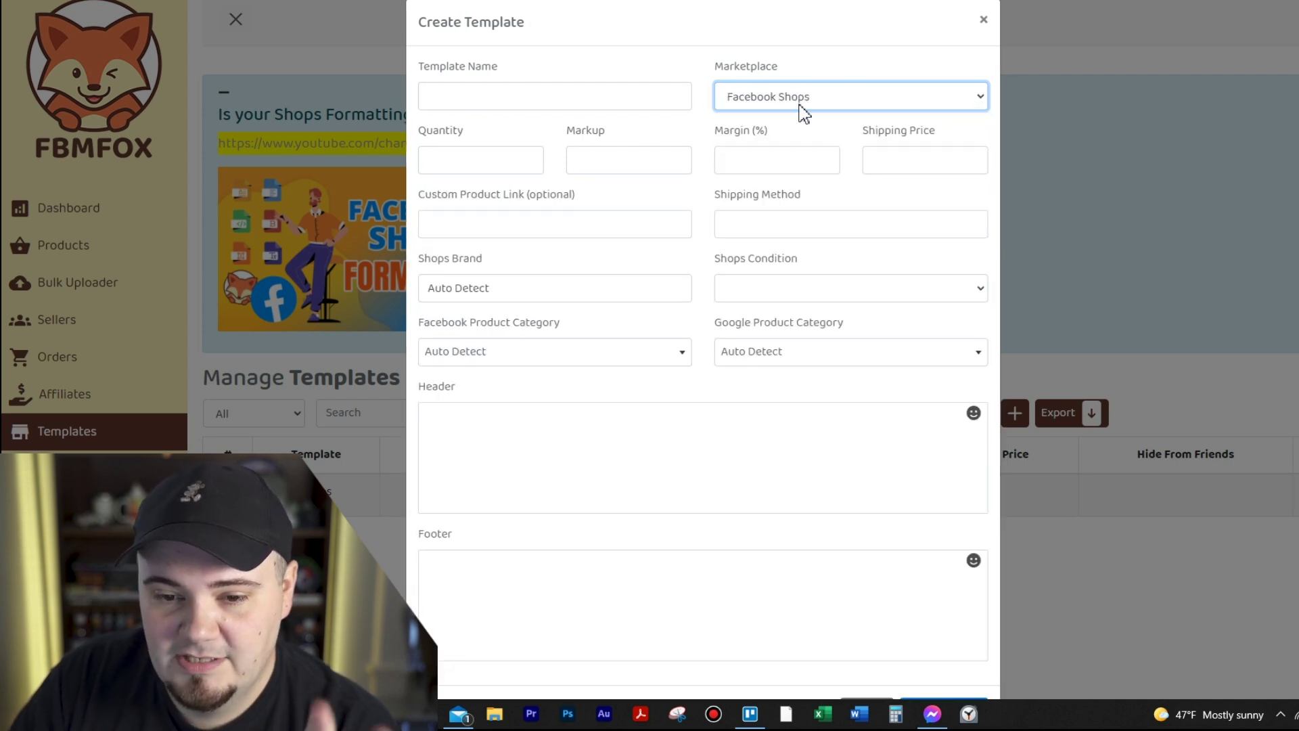
click(612, 103)
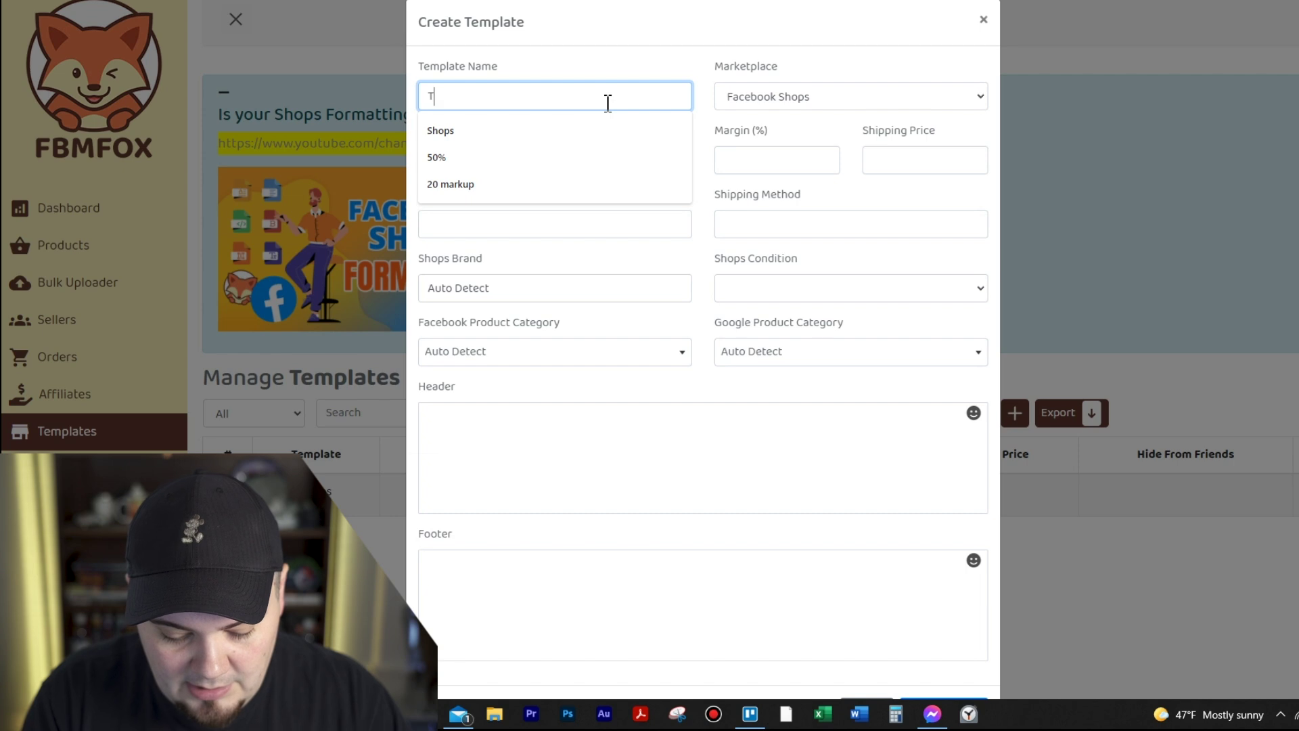
text(TEST SHOPS)
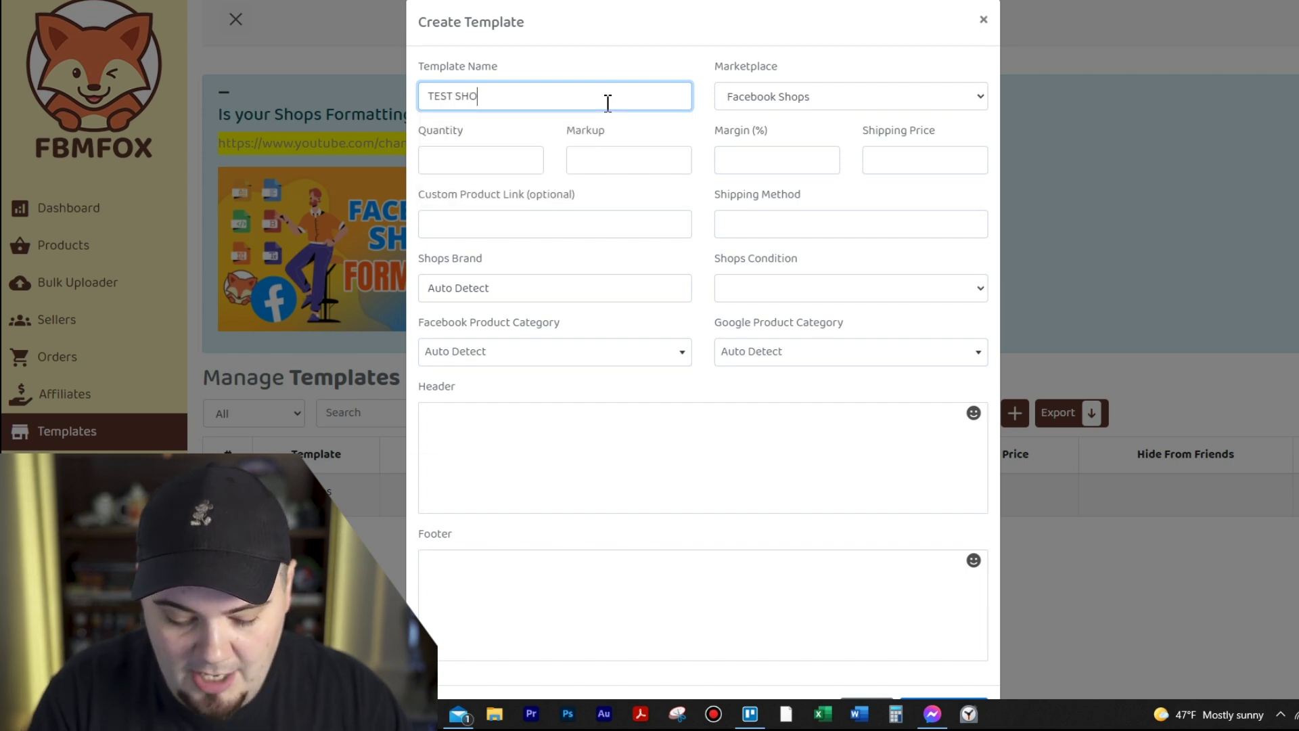
click(621, 65)
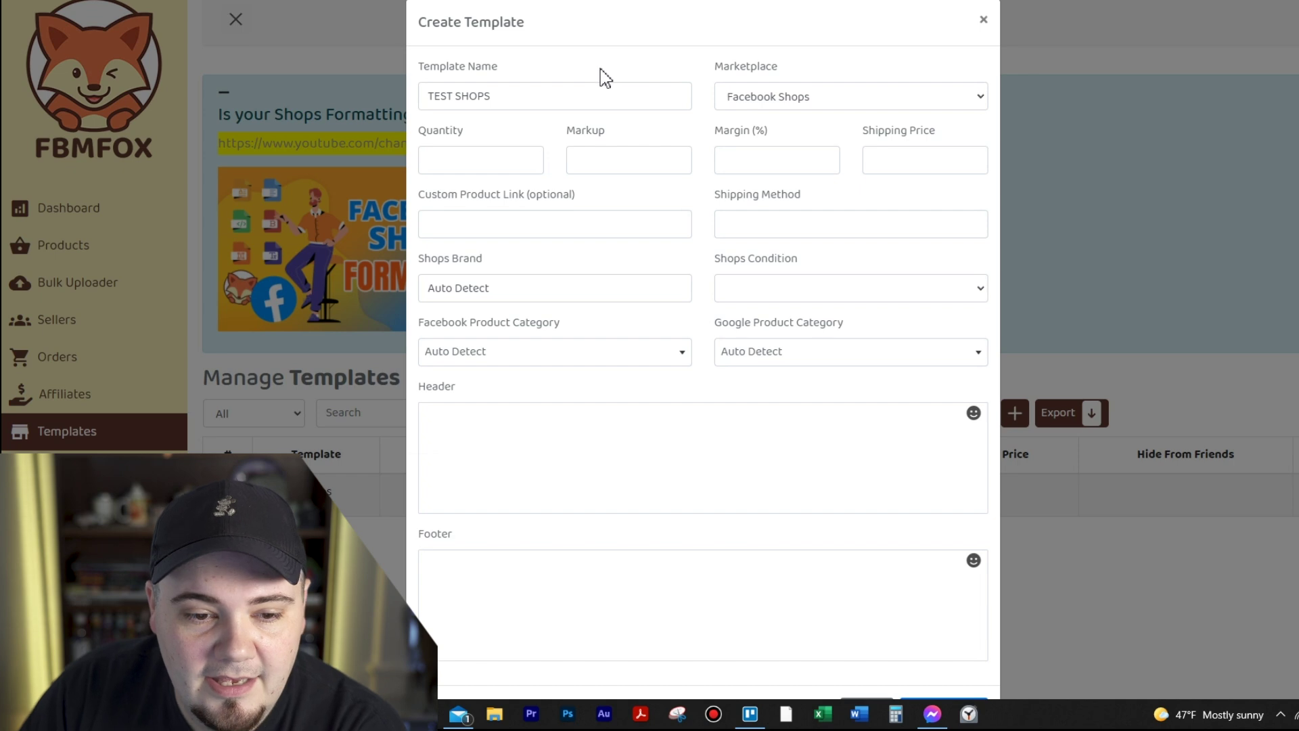
Set the template's quantity to 20 and its margin to 50%
click(494, 163)
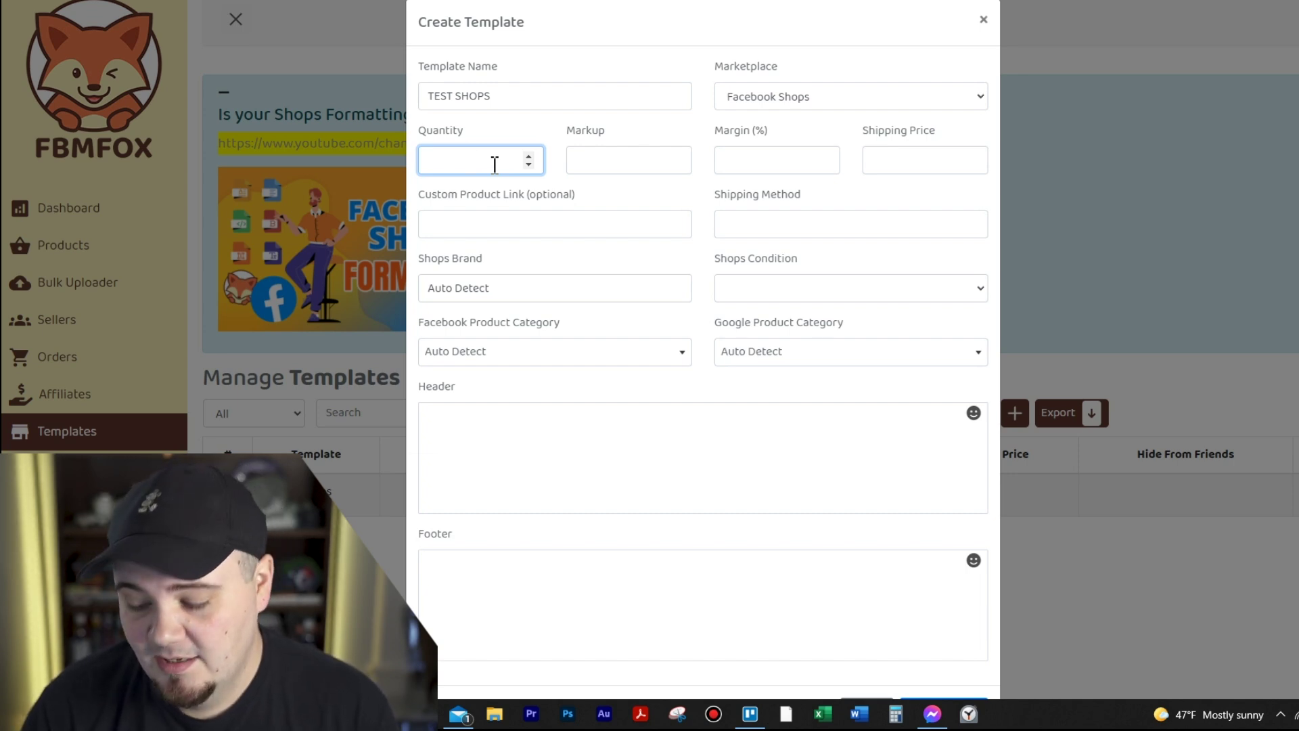
text(20)
click(544, 127)
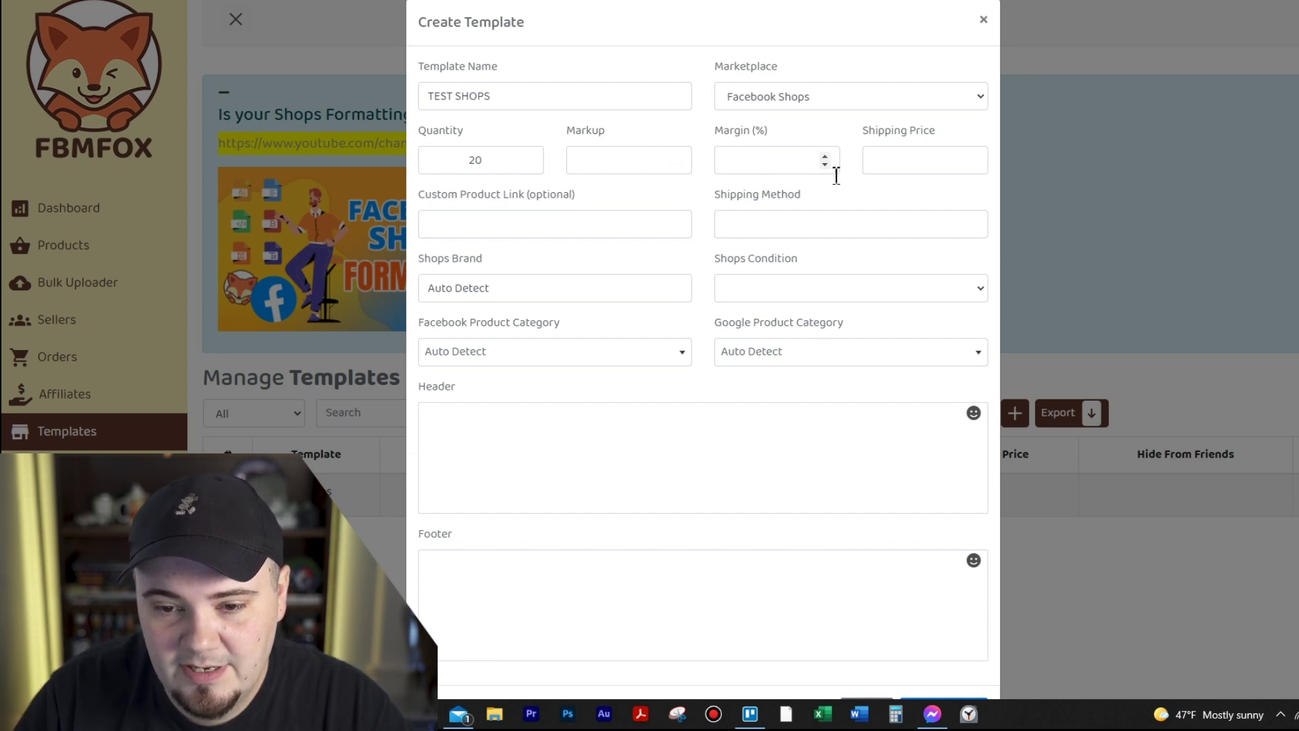
click(770, 158)
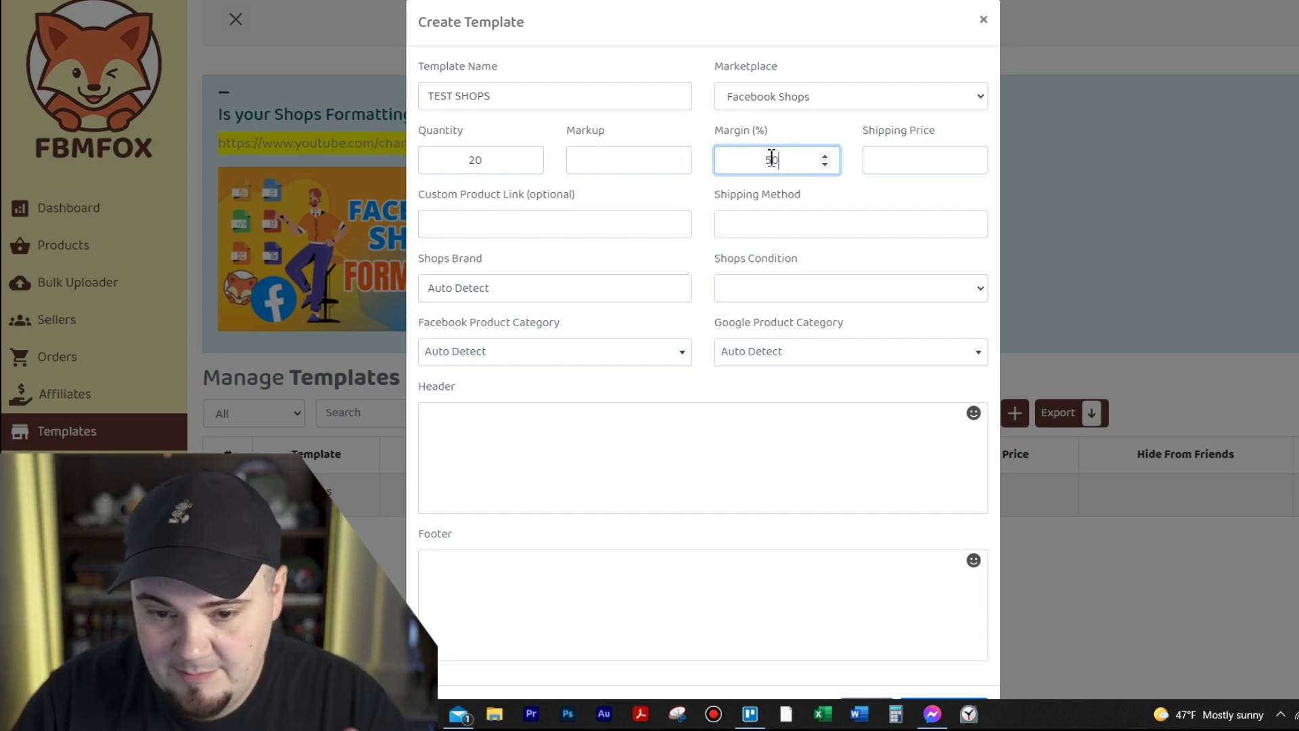
key(Tab)
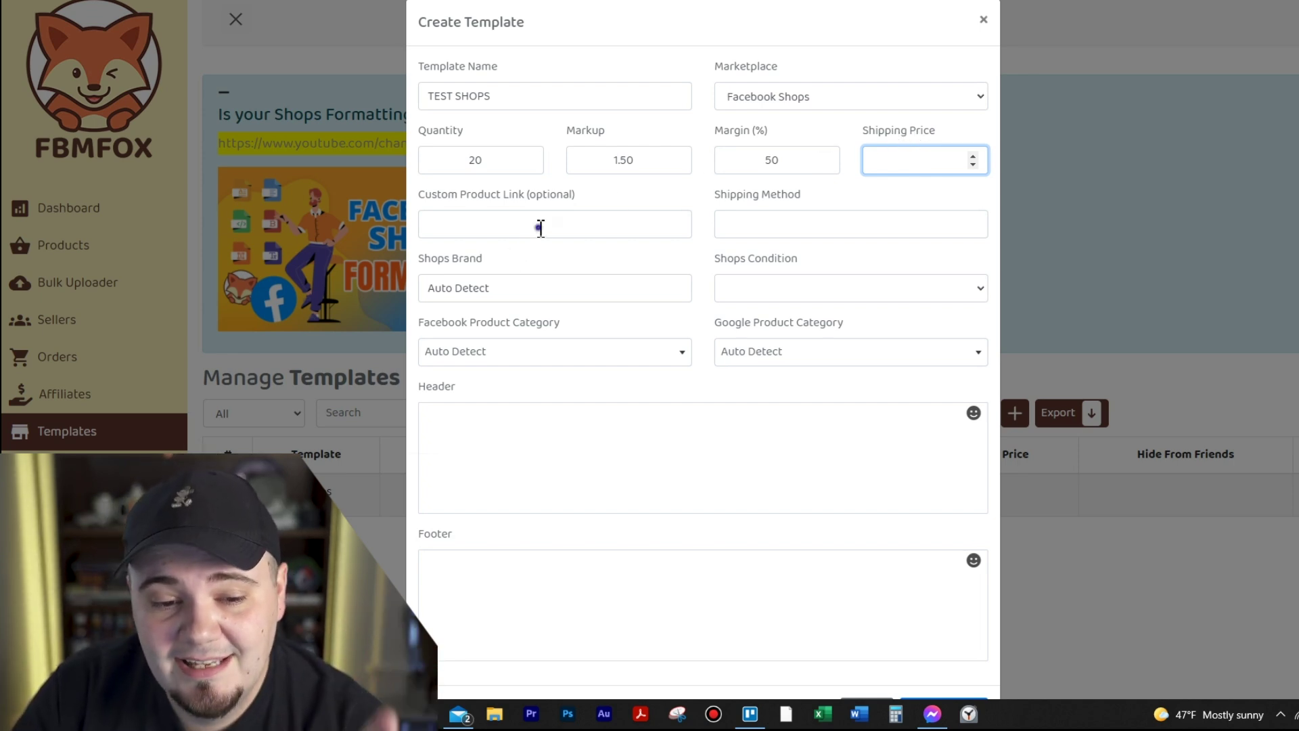
click(540, 227)
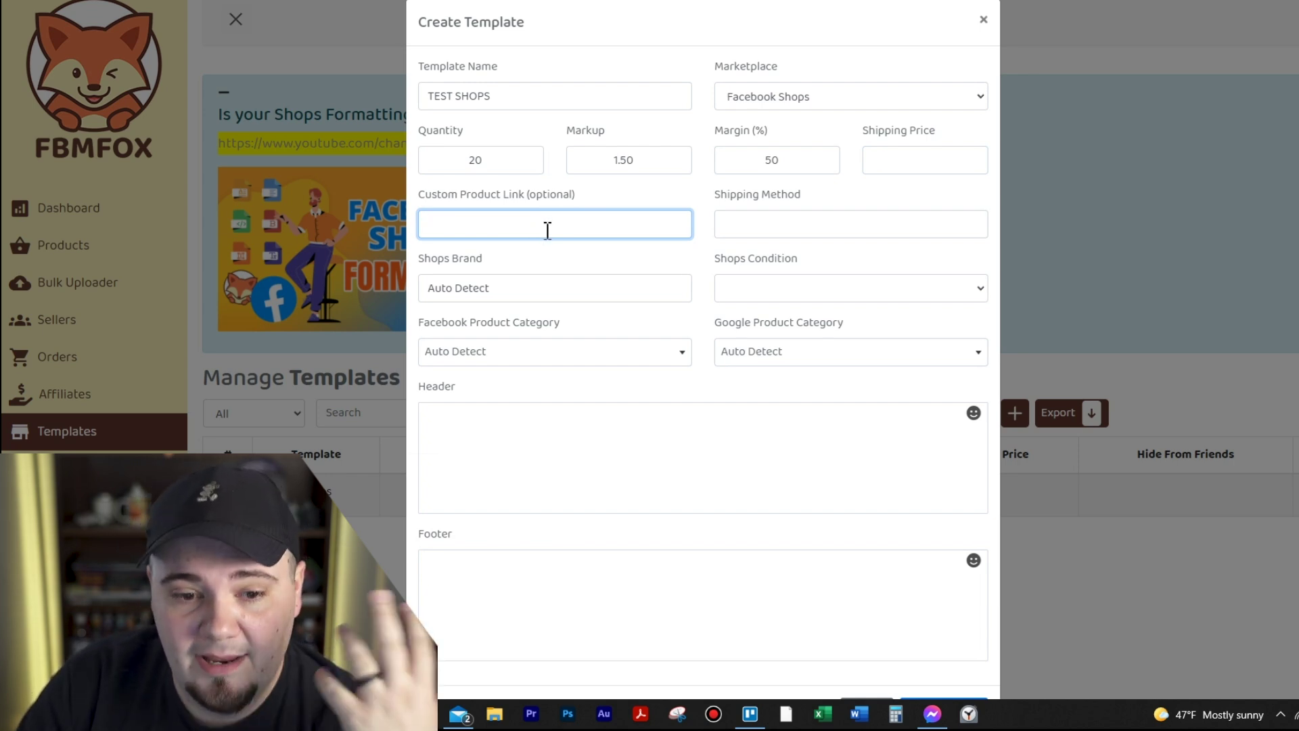
click(847, 233)
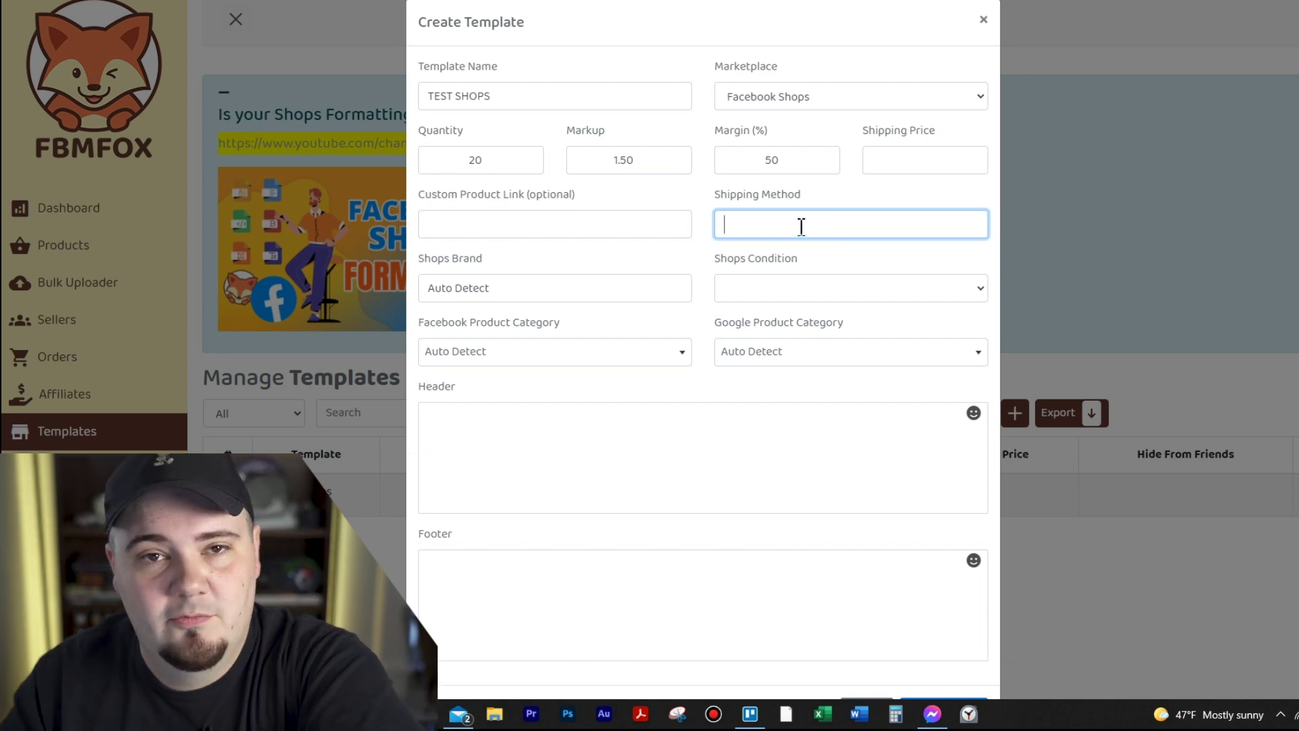
Clear the template's Shops Brand and enter Auto Detect again
click(547, 290)
triple_click(547, 290)
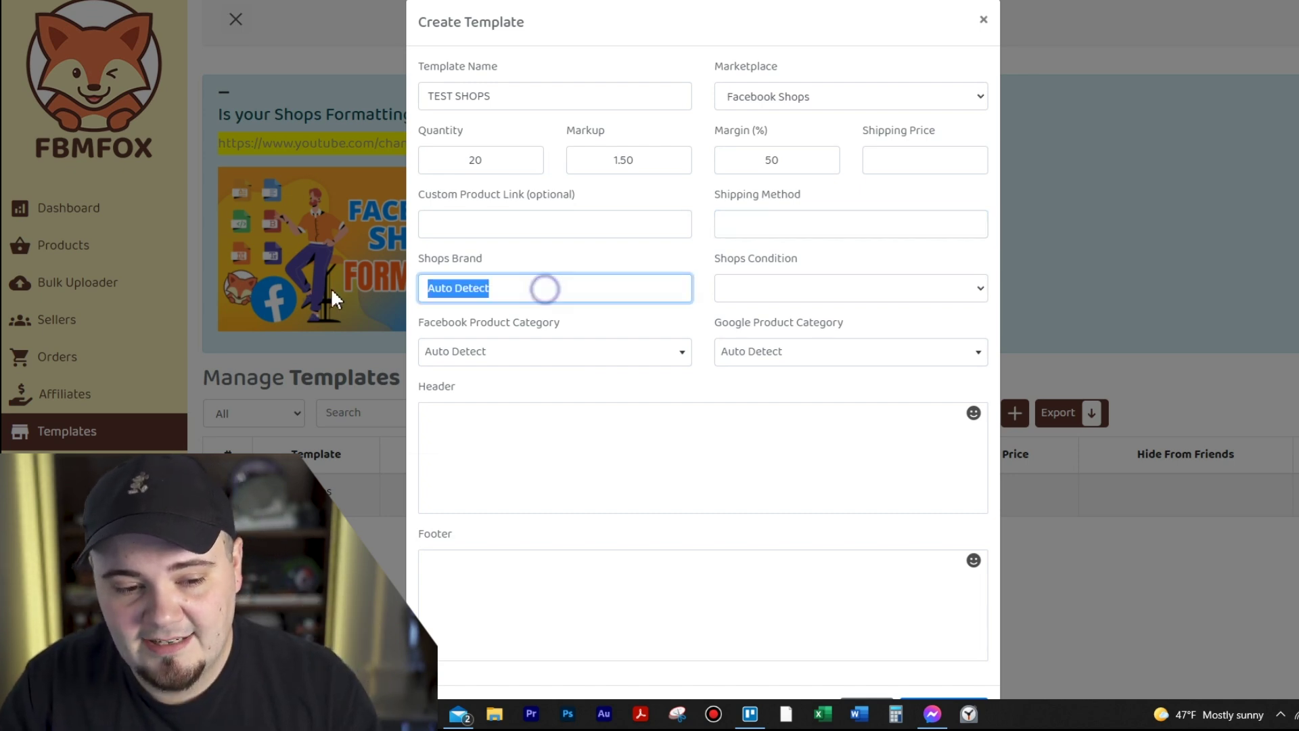
key(BackSpace)
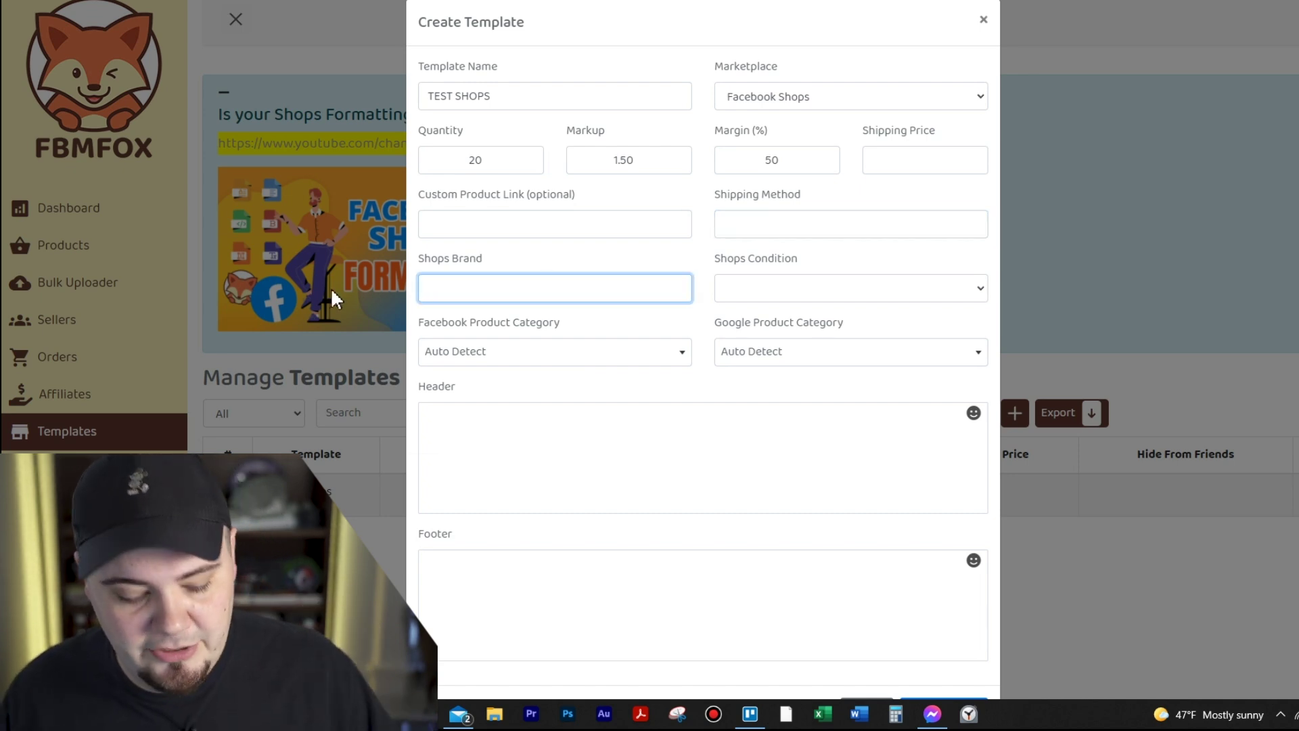
text(Auto Detect)
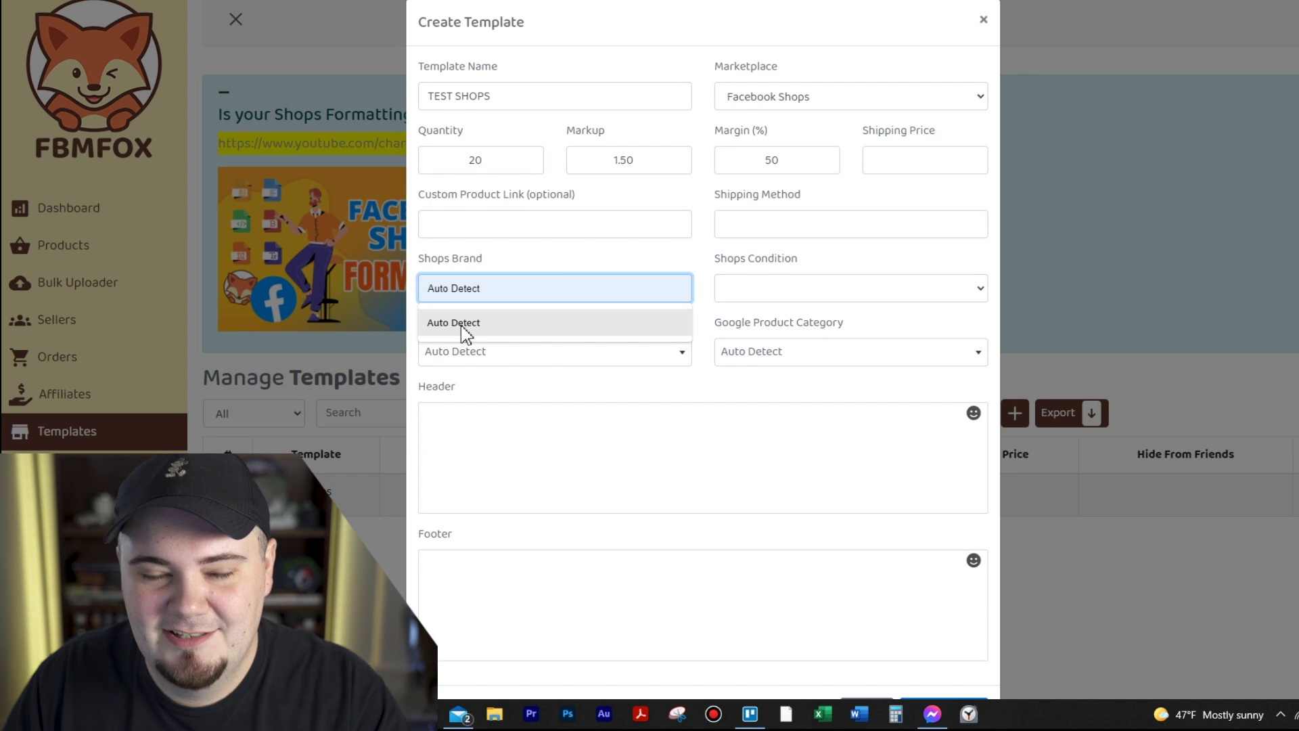
click(461, 324)
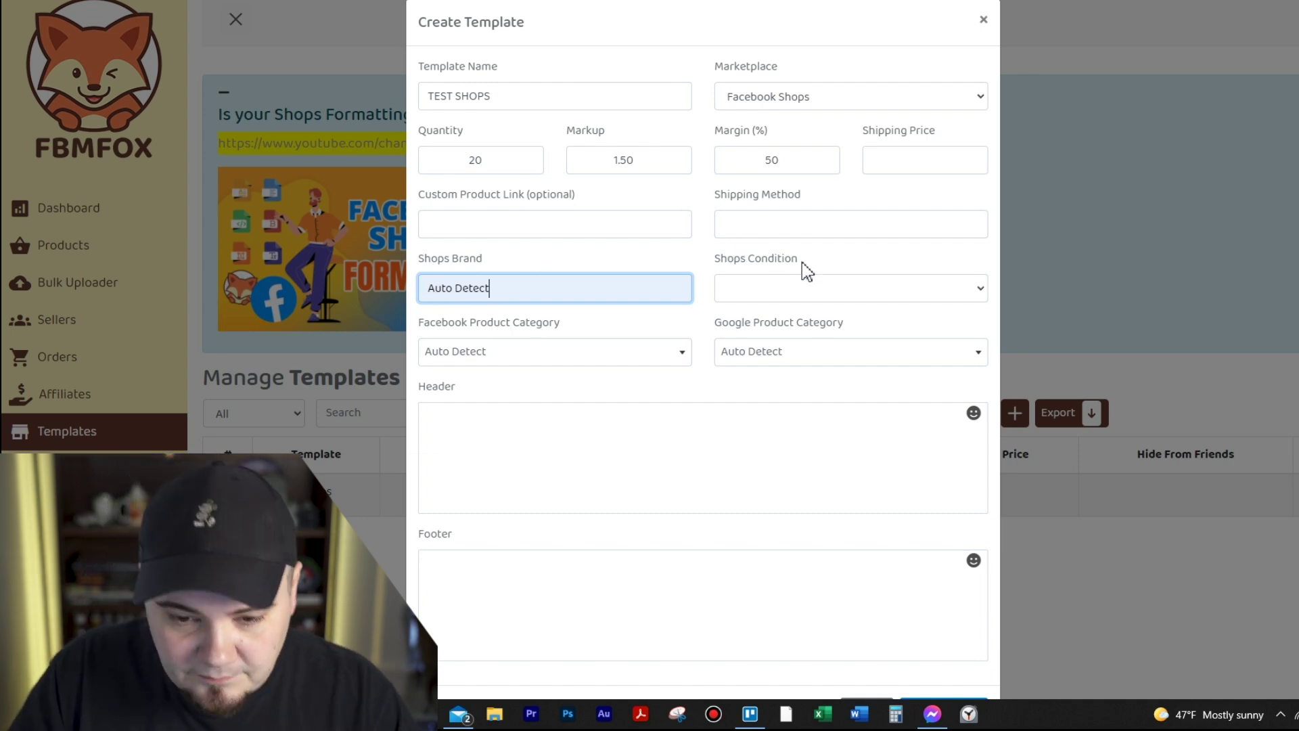
Set the template's Shops Condition to New
click(806, 289)
click(771, 327)
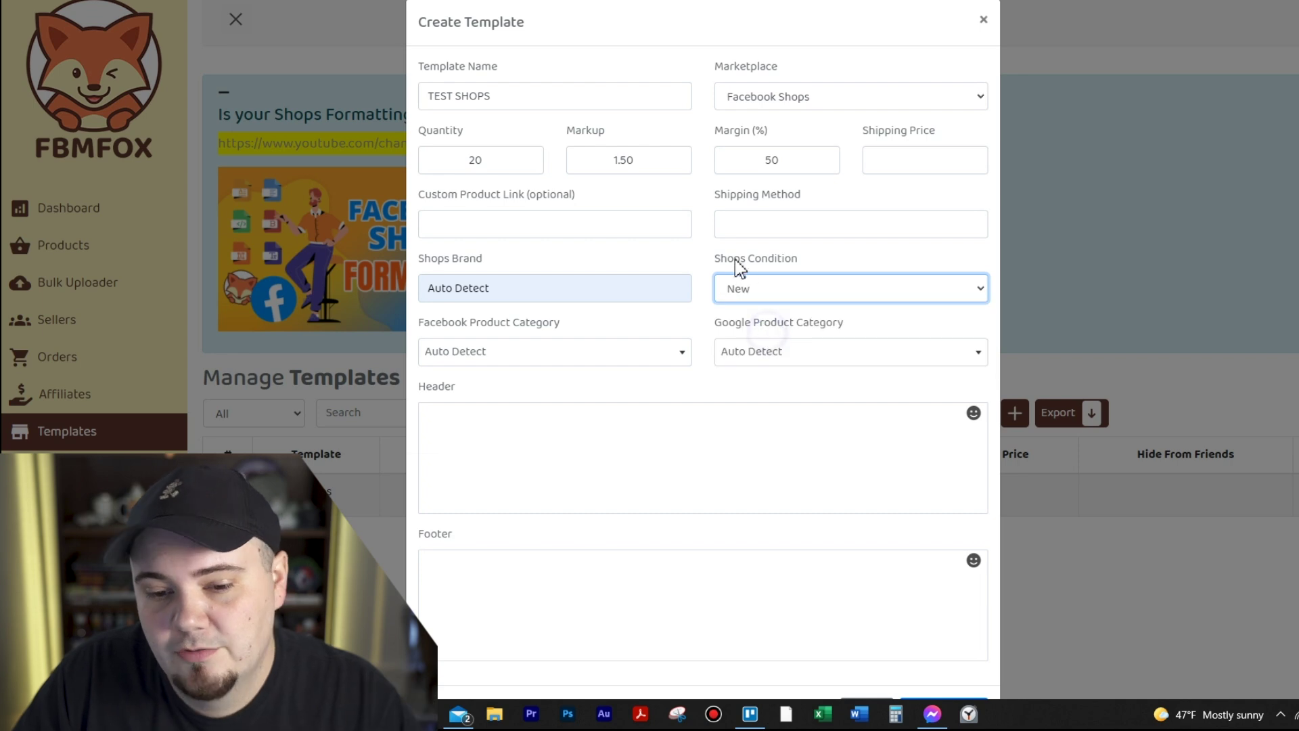
click(701, 252)
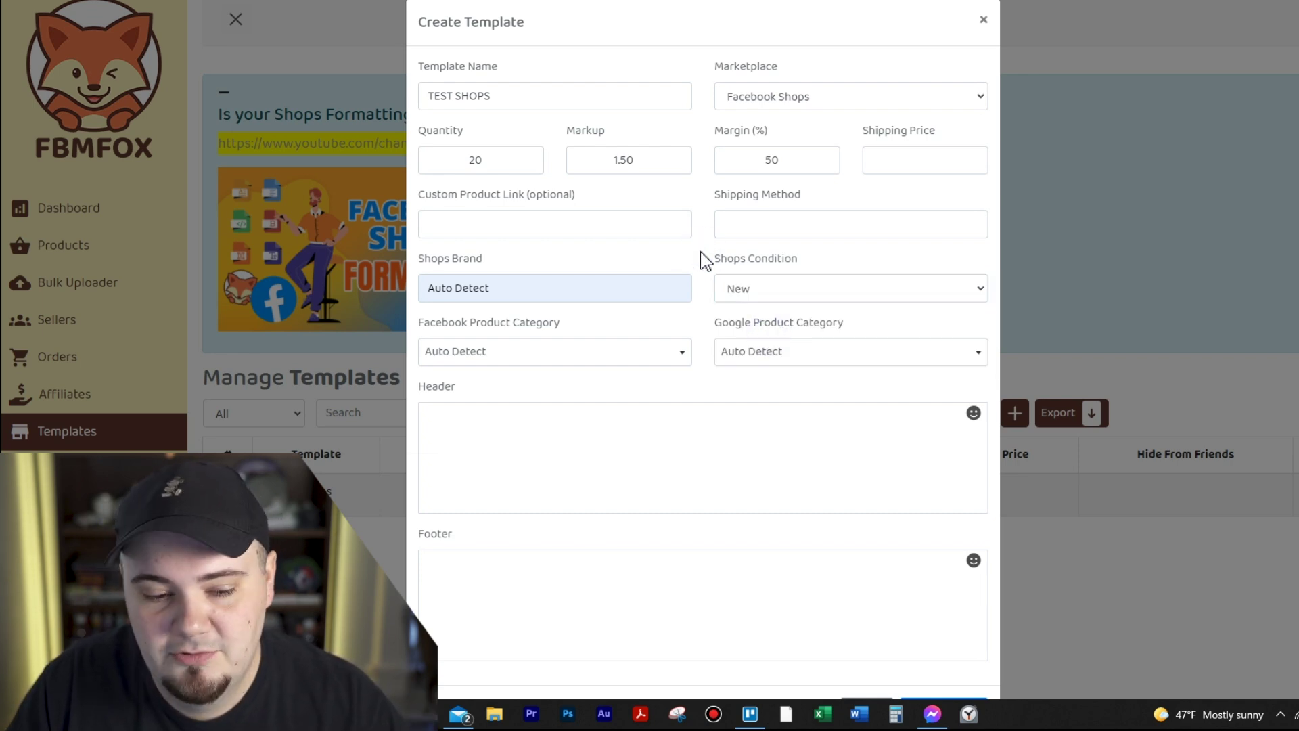
Examine the product category choices, searching the Google Product Category options for "home" without changing the selection
click(628, 355)
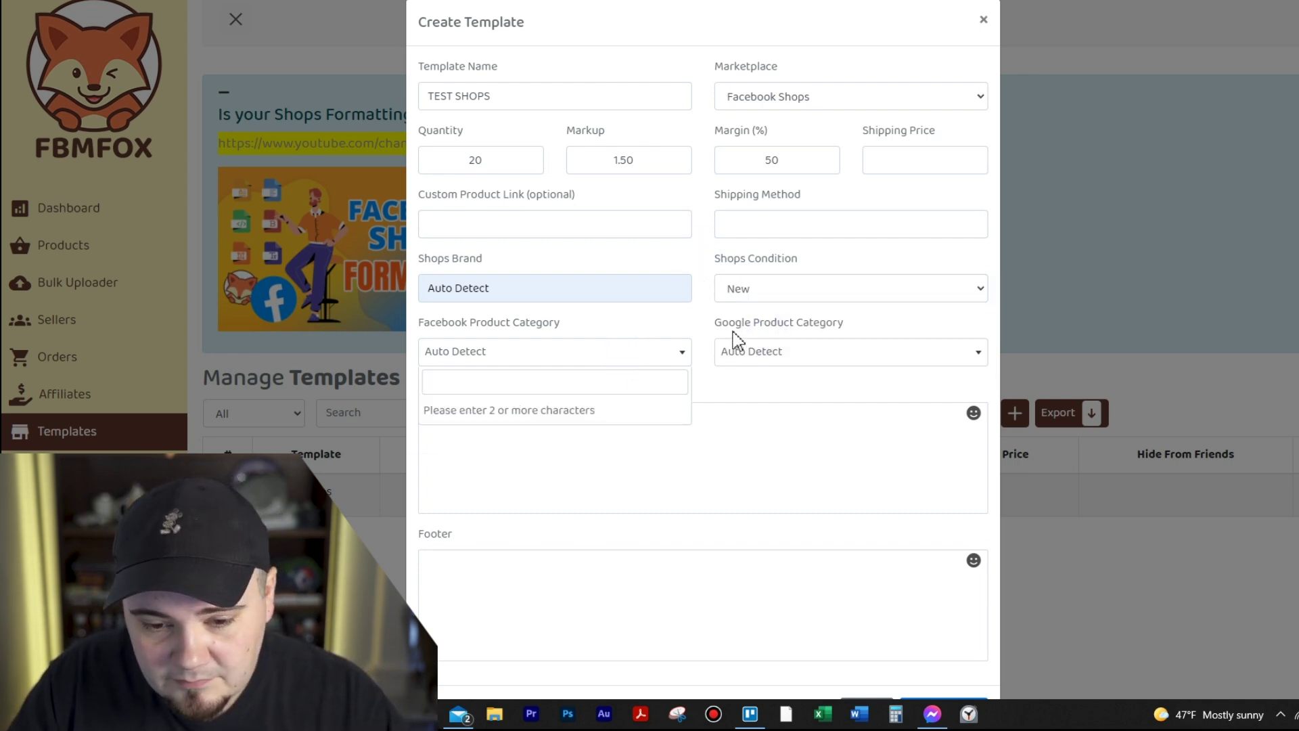
click(703, 319)
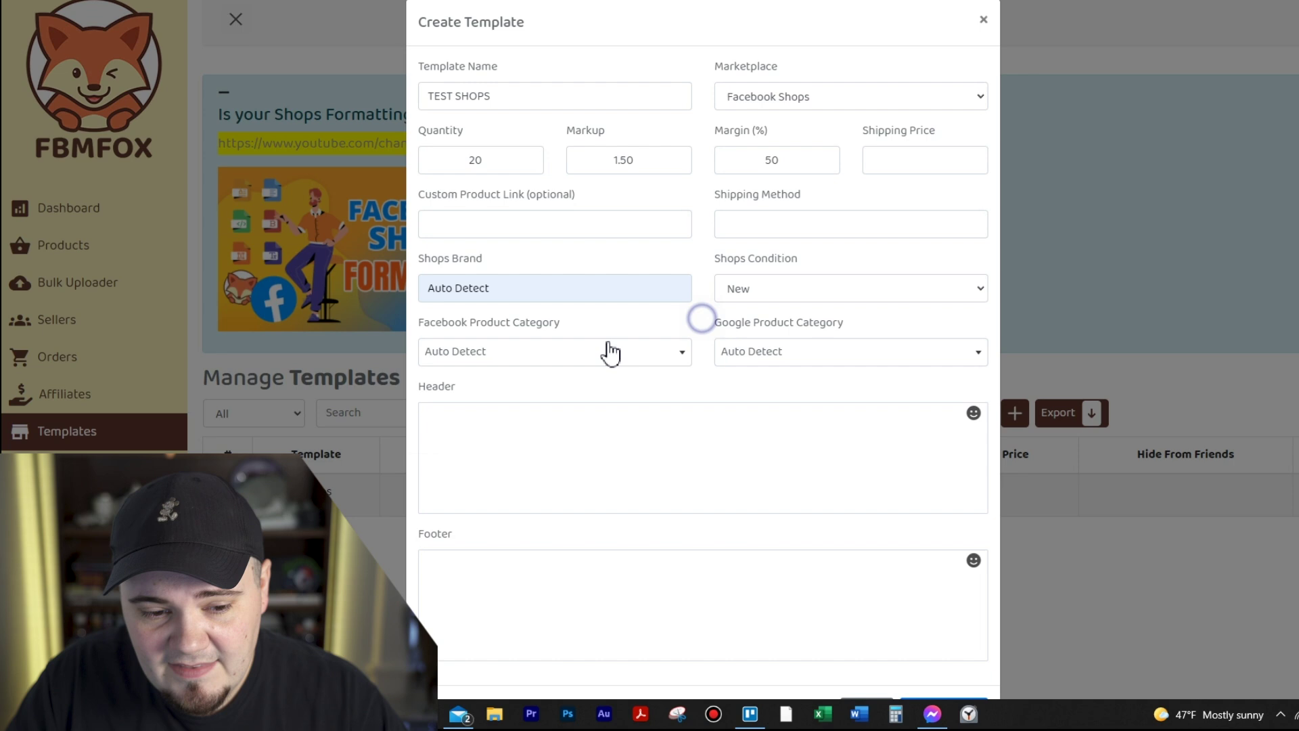
click(821, 353)
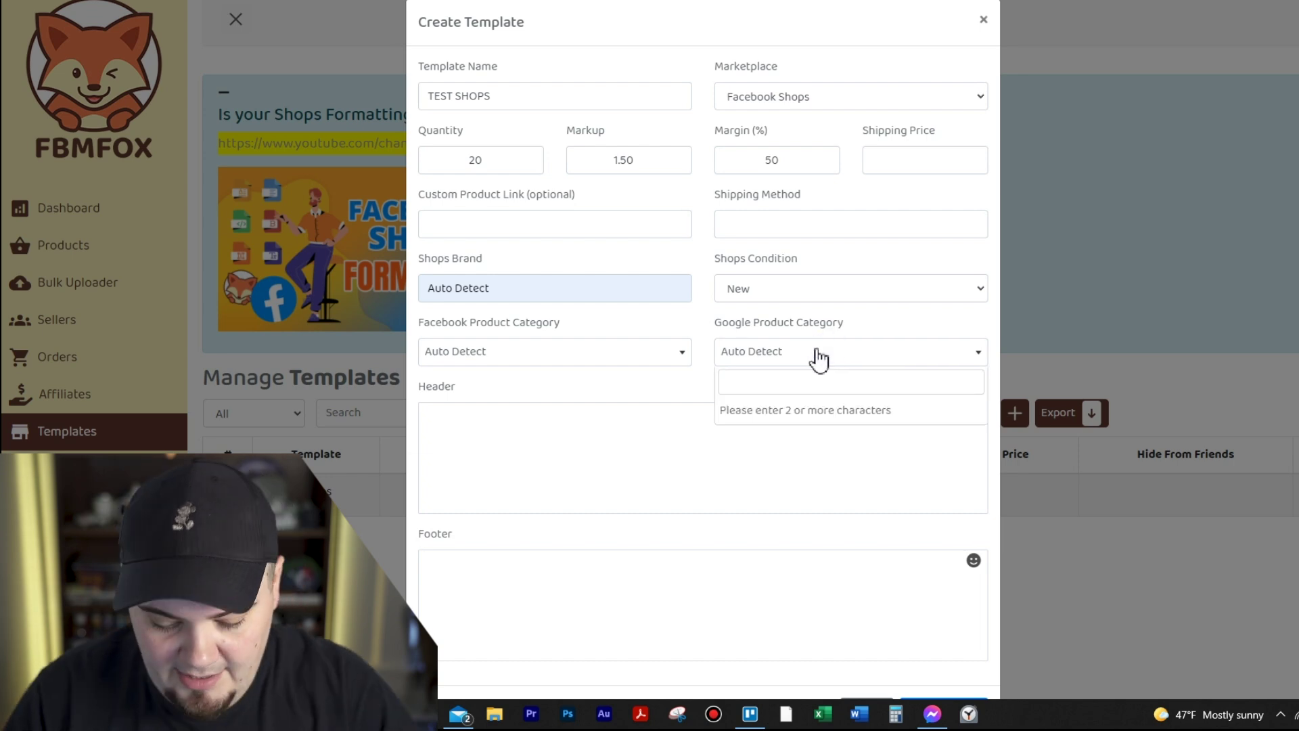
text(home)
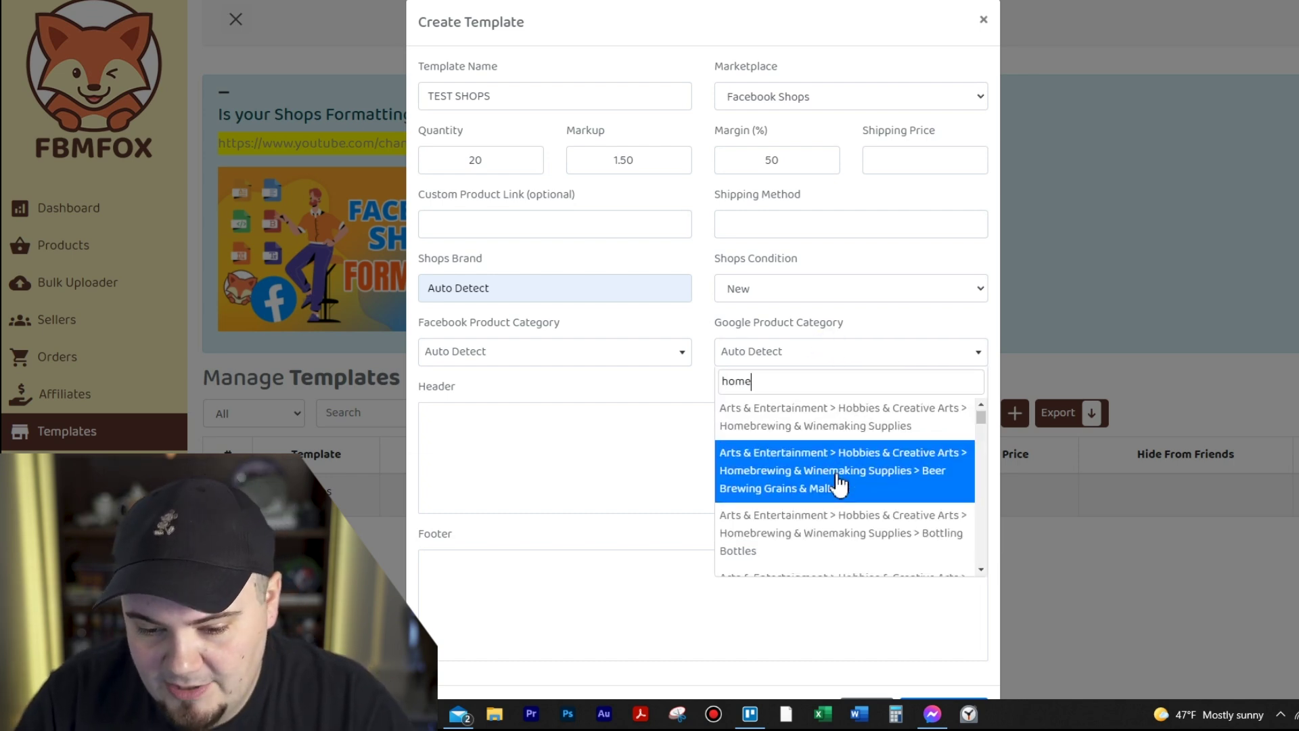
scroll(835, 484, down, 5)
scroll(821, 473, down, 3)
scroll(792, 511, up, 10)
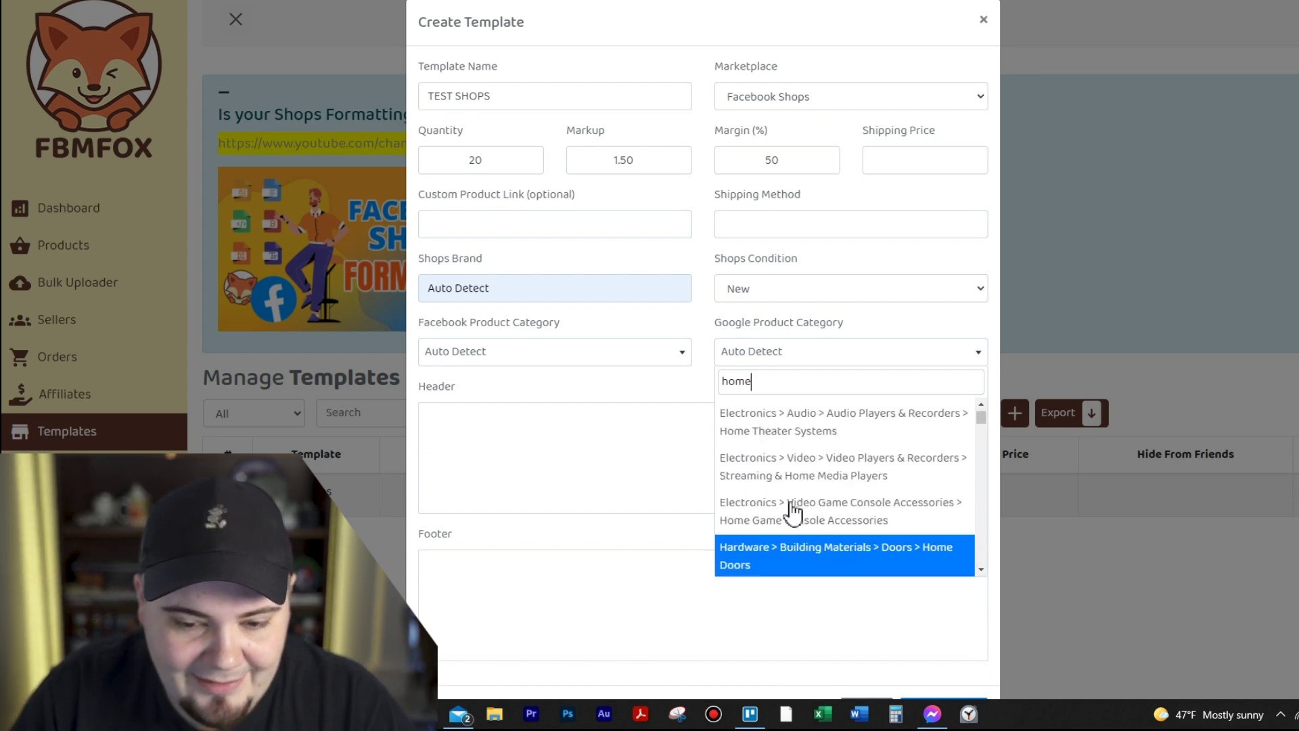
click(849, 316)
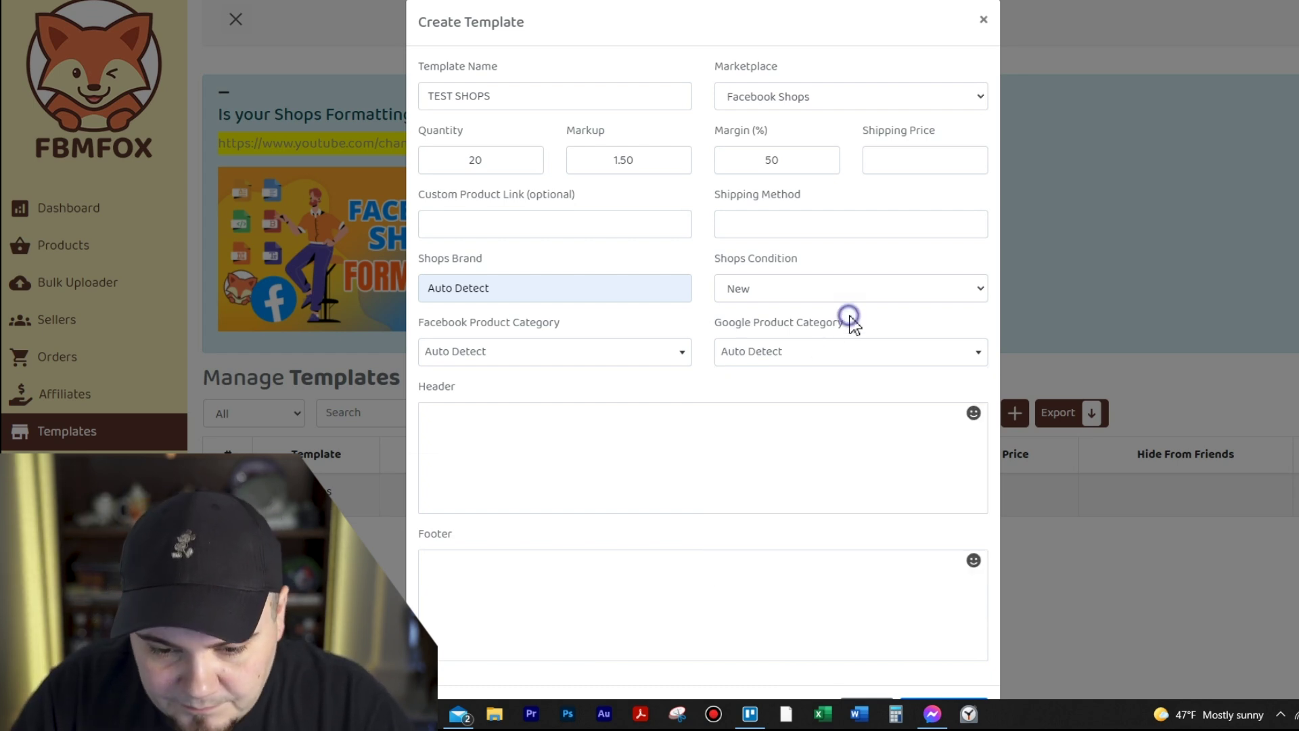
Set the template's Google Product Category and Facebook Product Category to Auto Detect
click(815, 356)
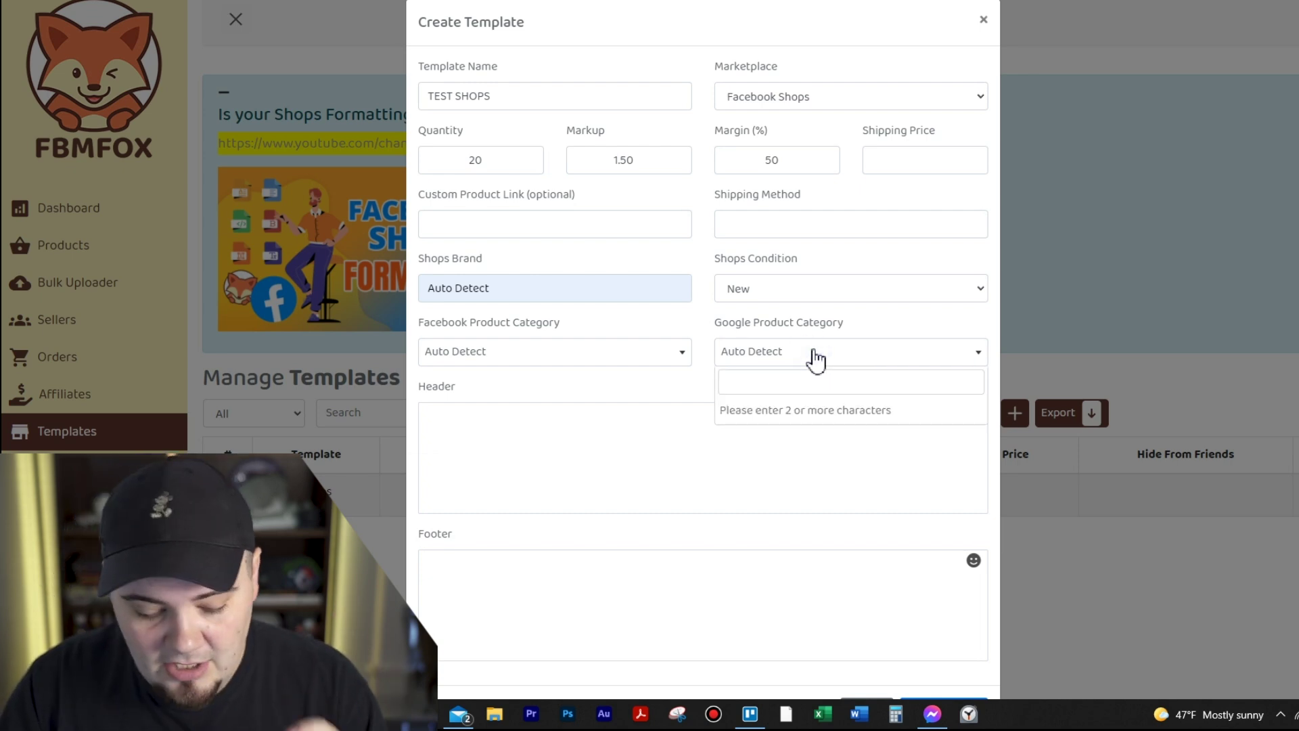
text(auto)
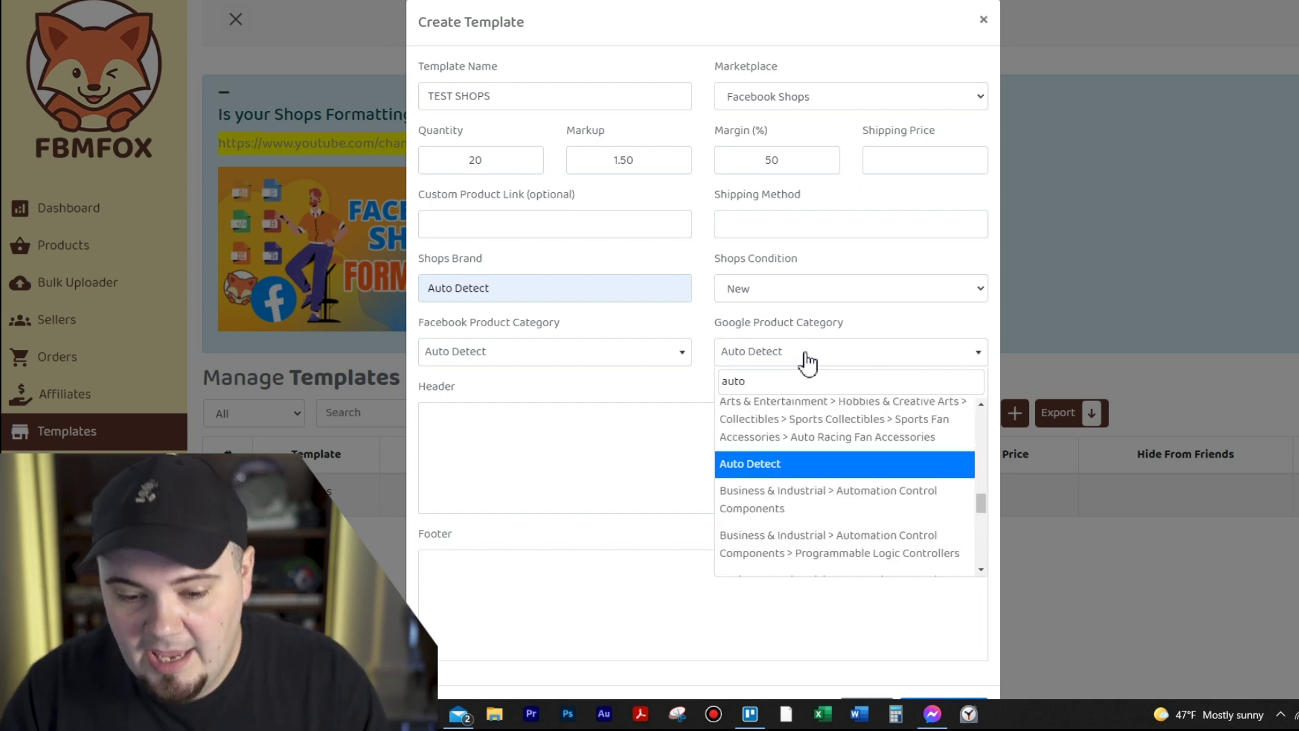
click(762, 467)
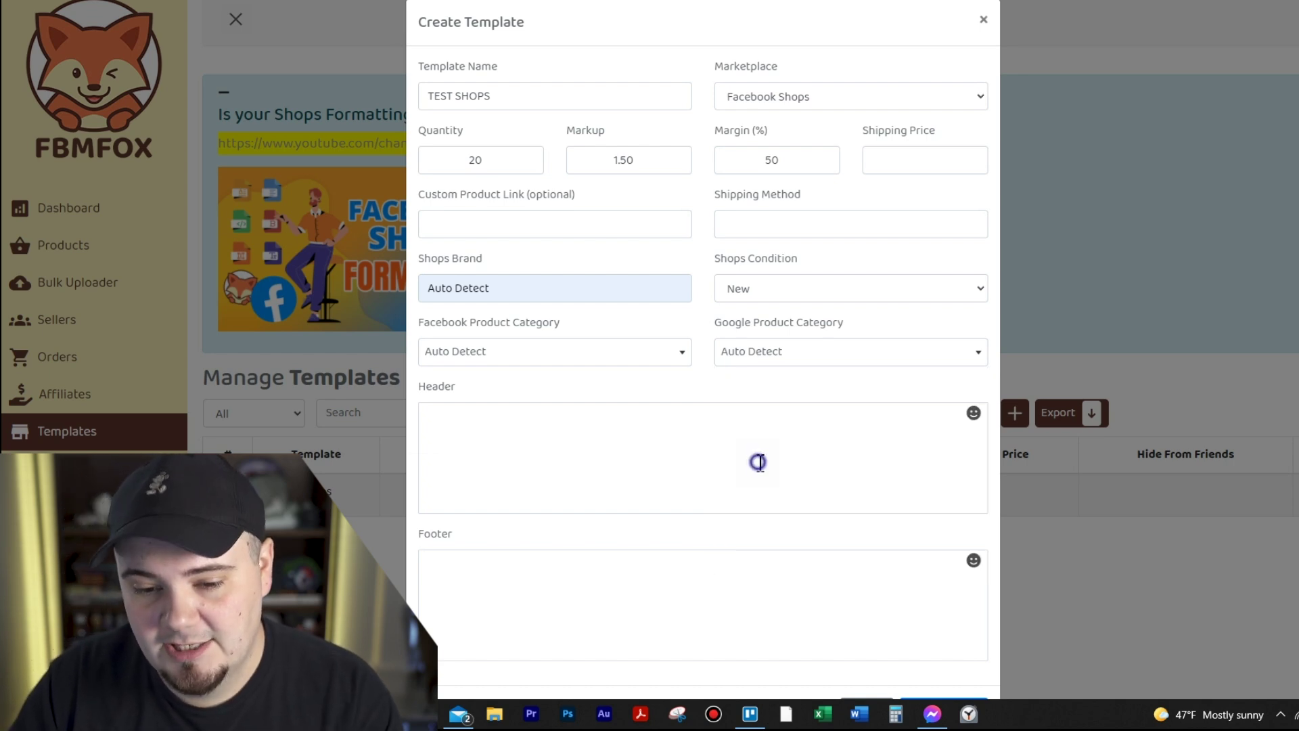
click(611, 359)
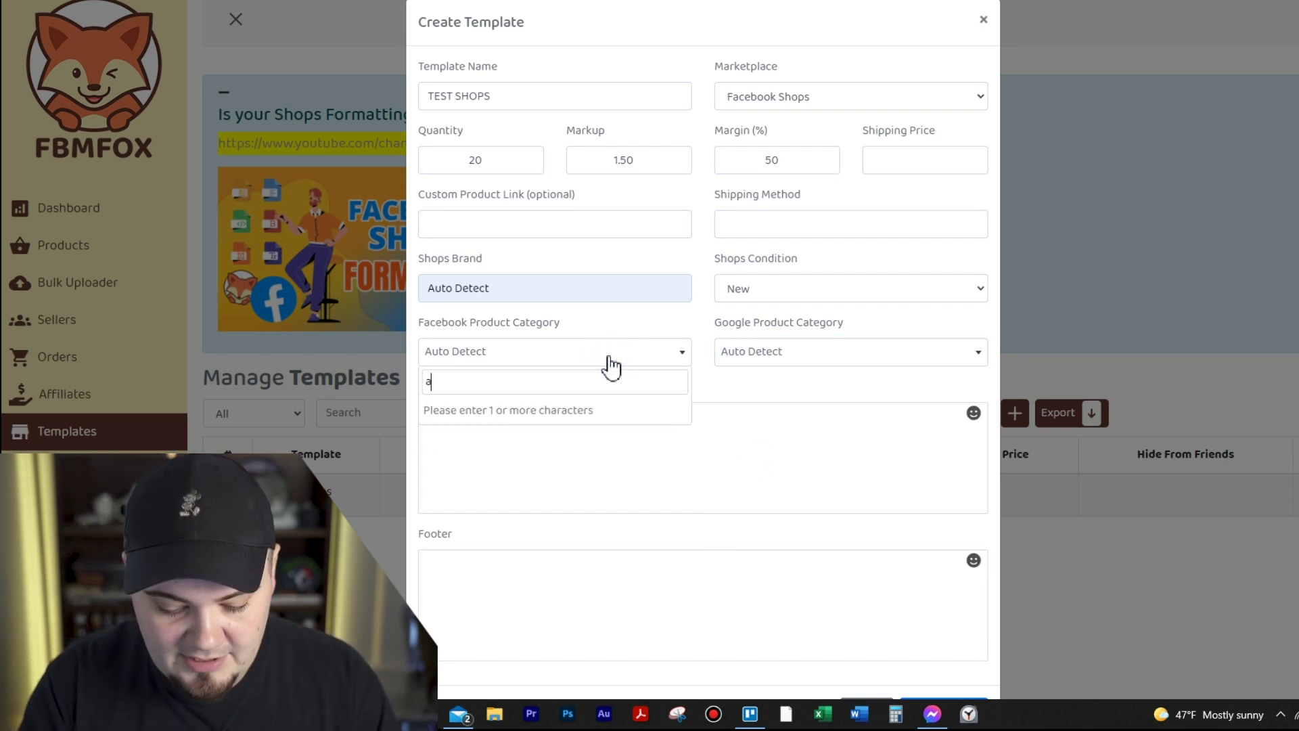
text(auto)
click(477, 411)
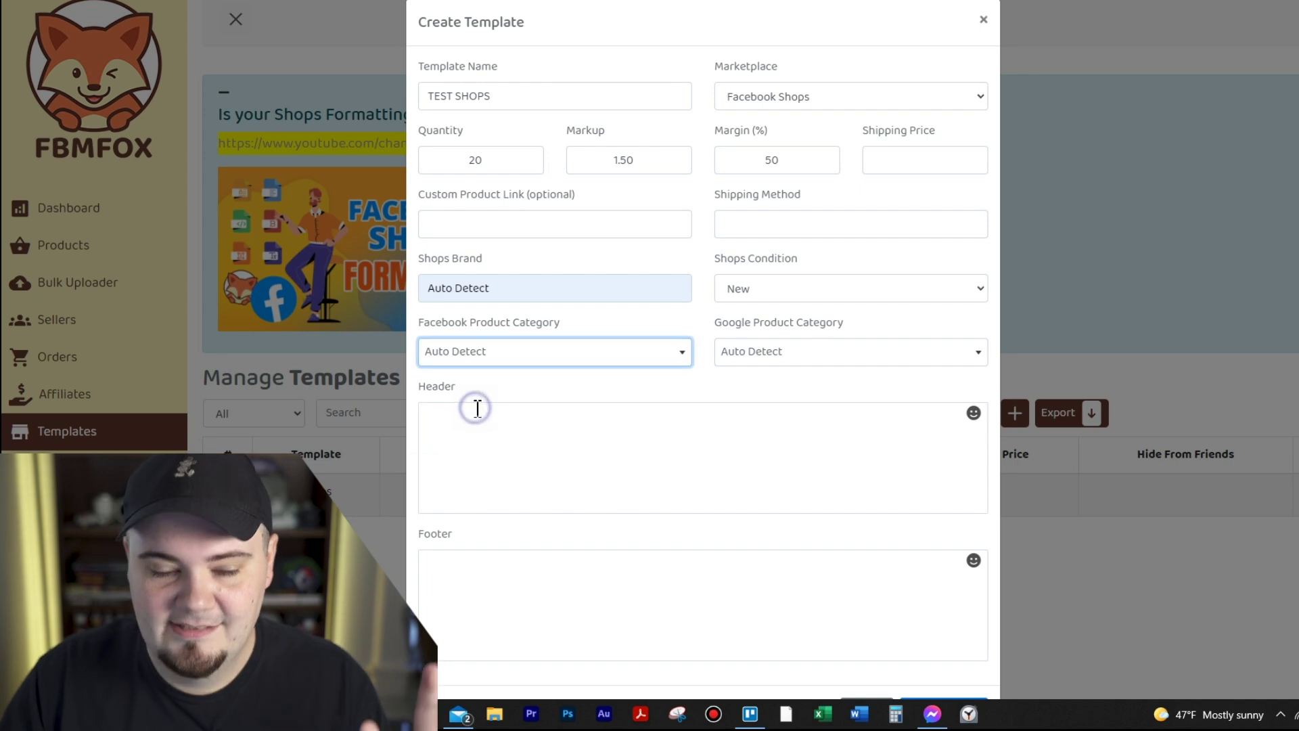
Enter "Thank you for your business!" as the template's header and "Thanks you!" as its footer
click(478, 410)
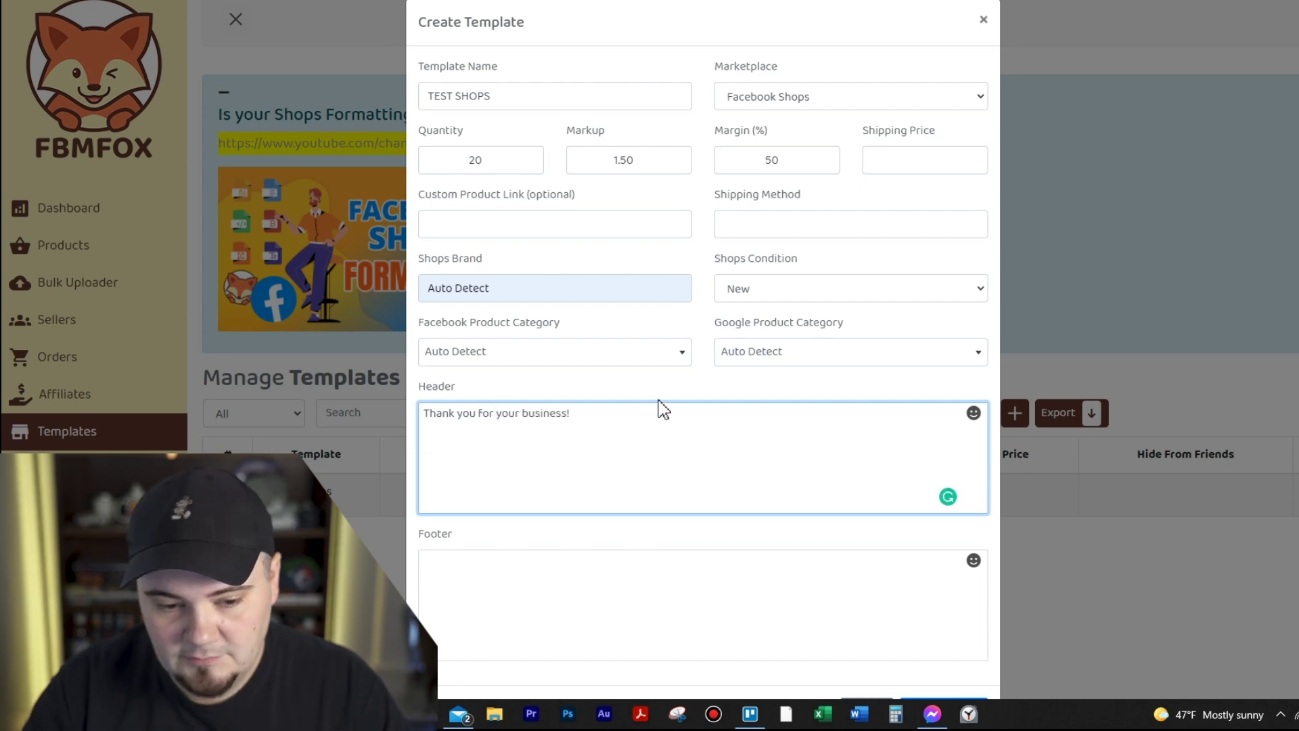
scroll(556, 445, down, 1)
click(539, 493)
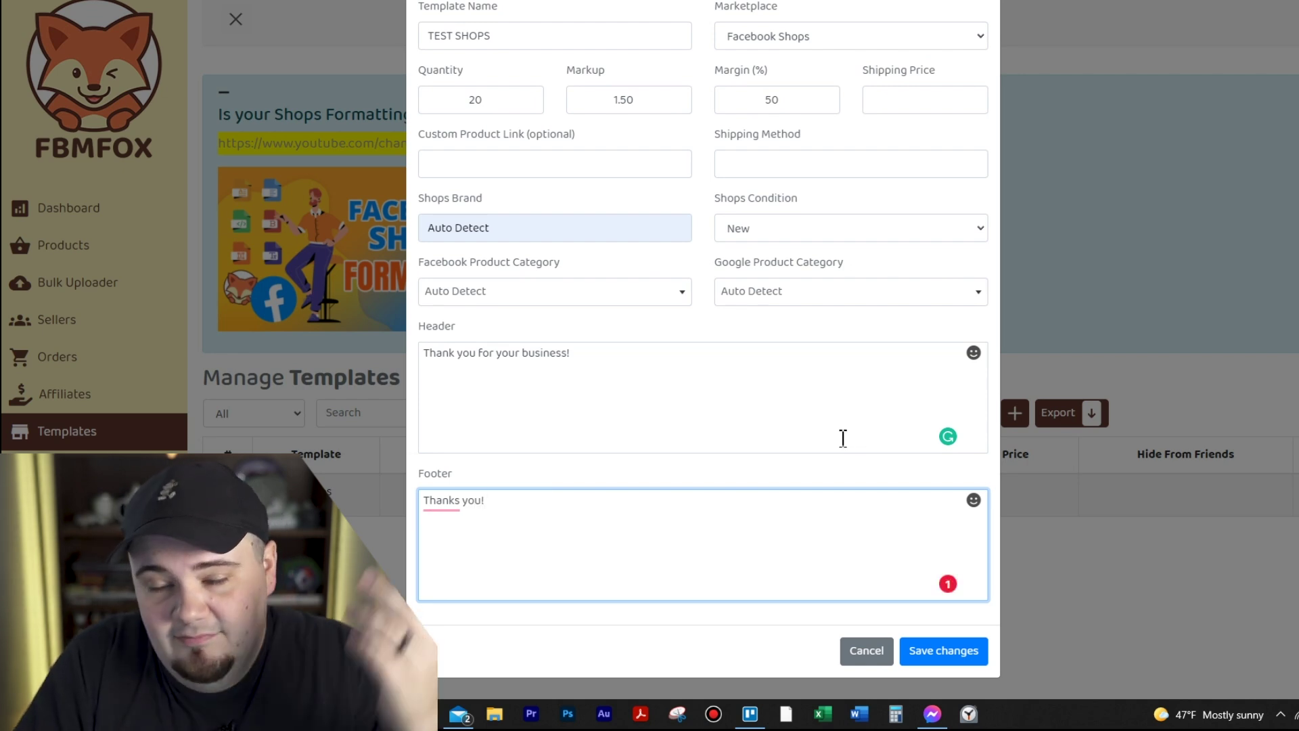
click(804, 478)
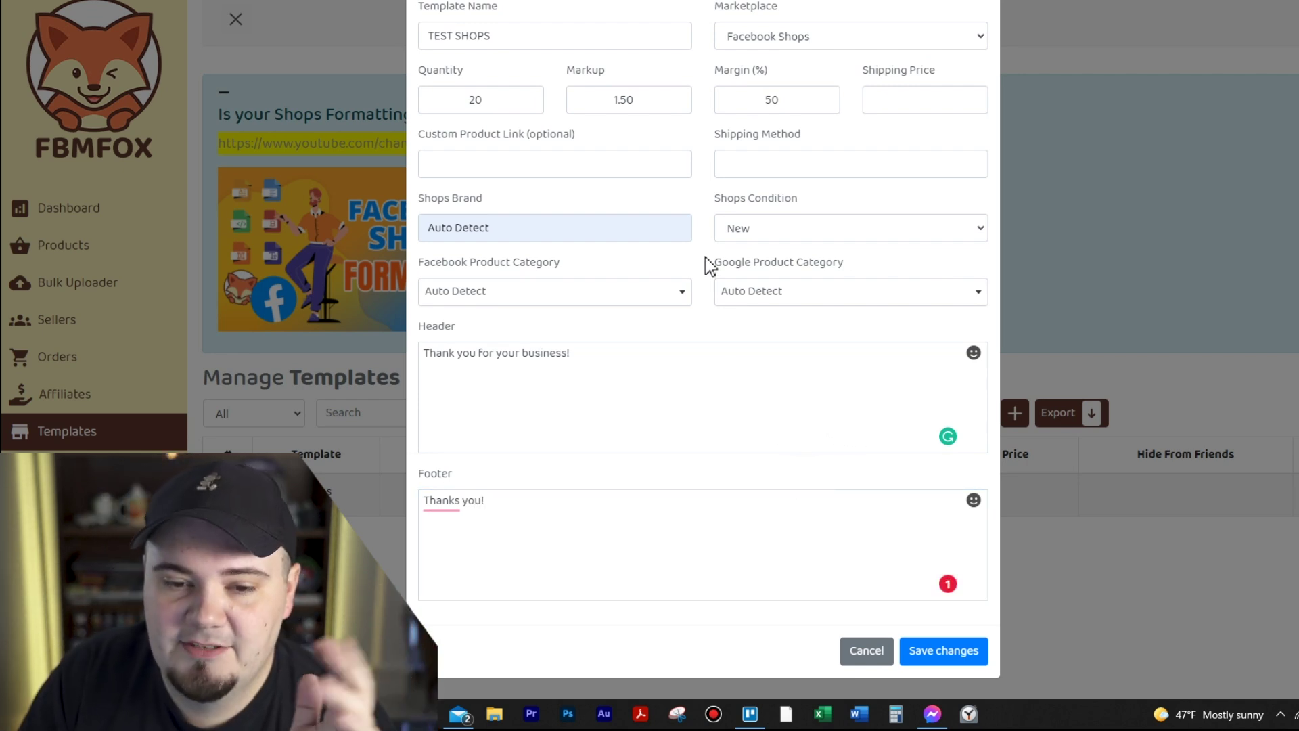
Add a line break after the header text and after the footer text
scroll(707, 266, up, 1)
scroll(708, 266, down, 1)
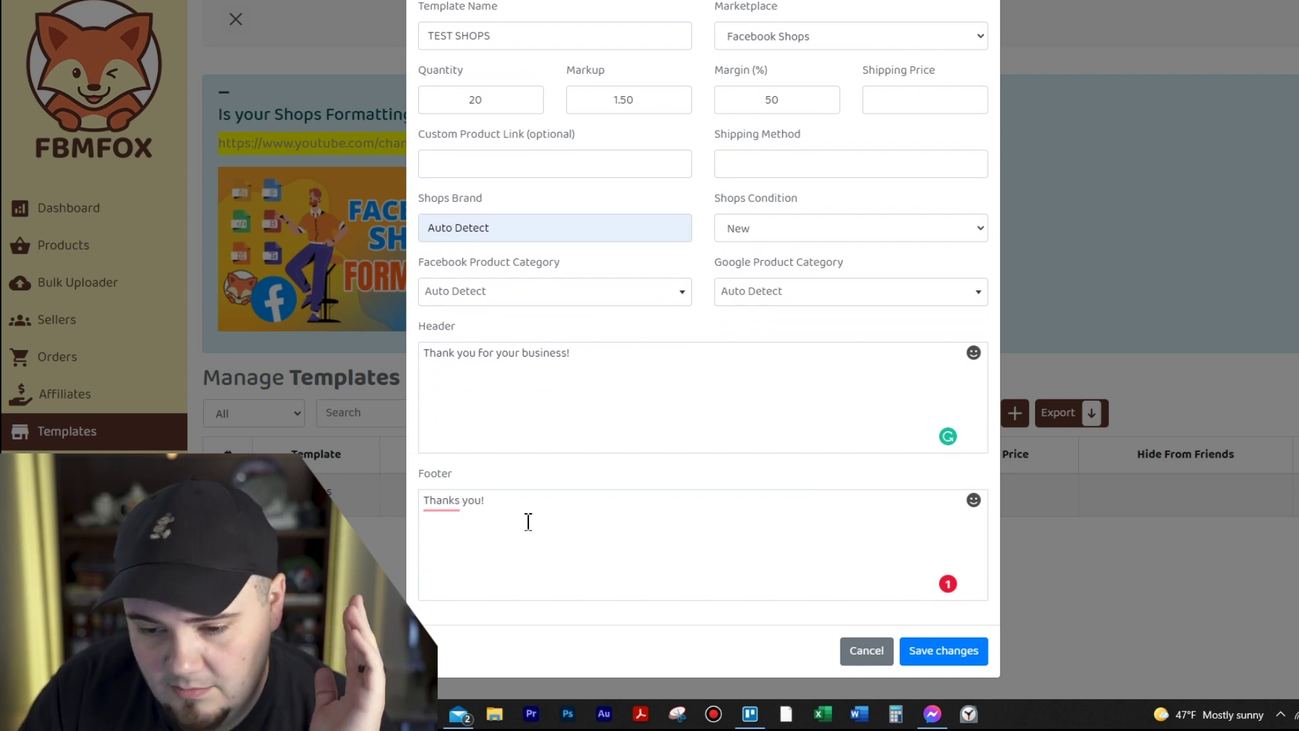
click(613, 369)
key(Return)
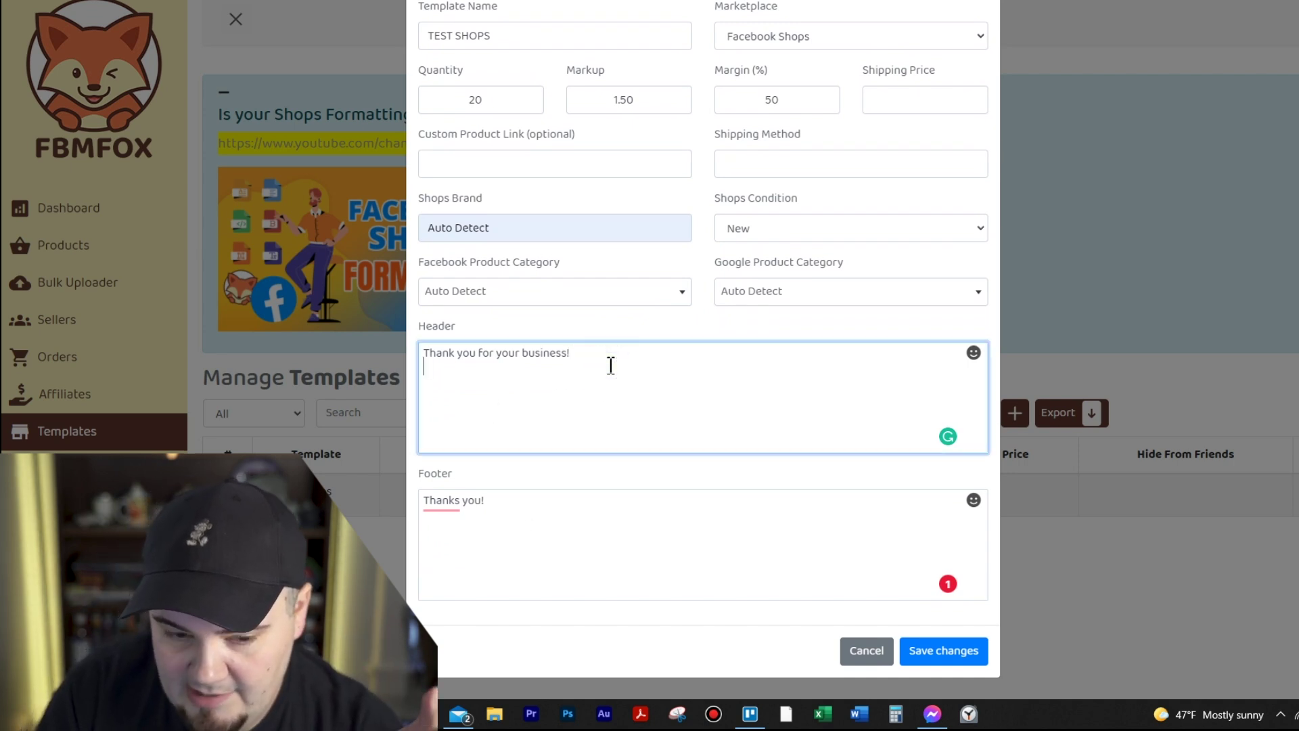
click(530, 522)
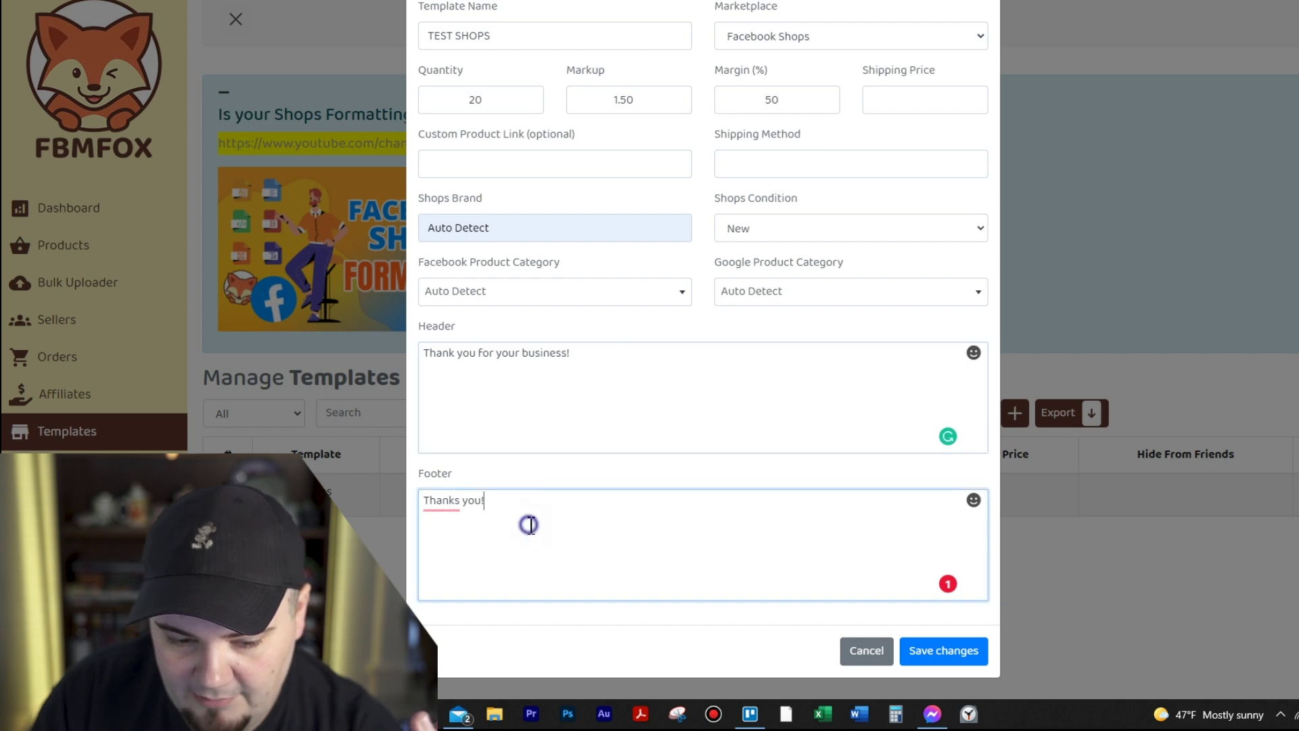
key(Return)
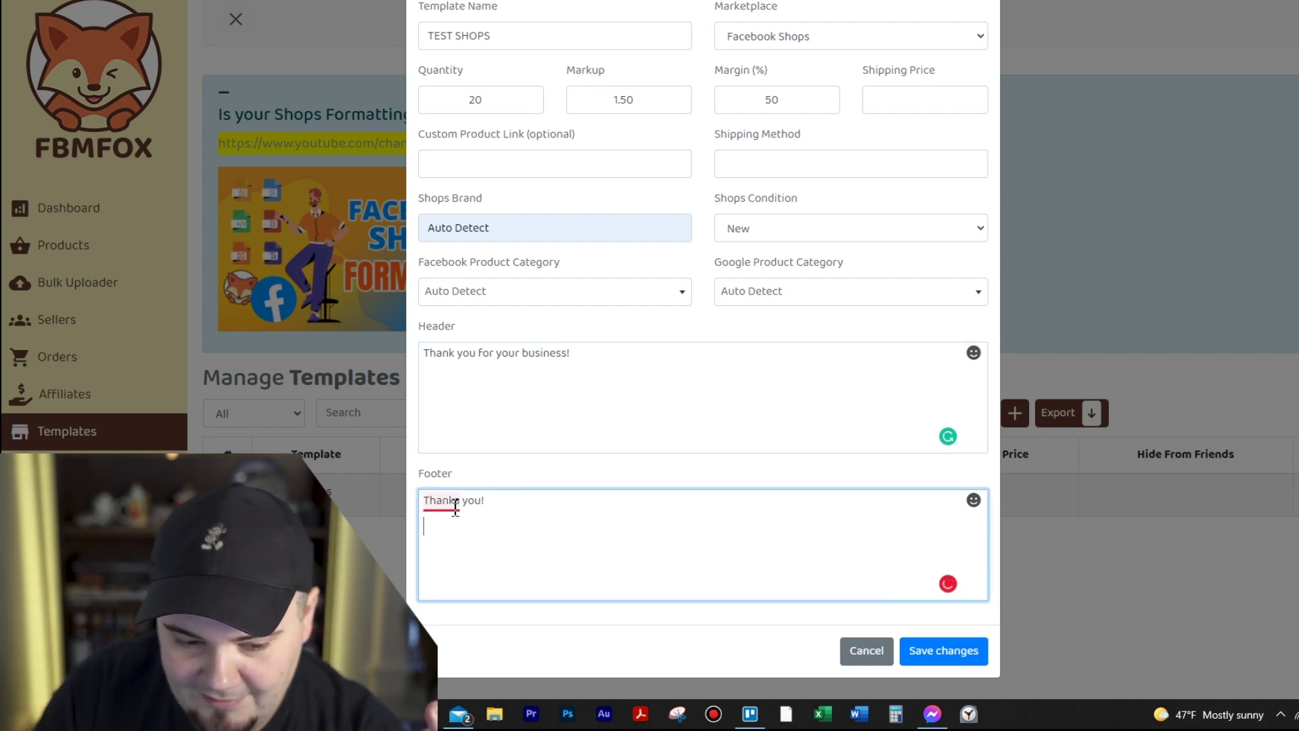
Correct the footer wording to "Thank you!" and save the template
mouse_move(440, 506)
click(446, 539)
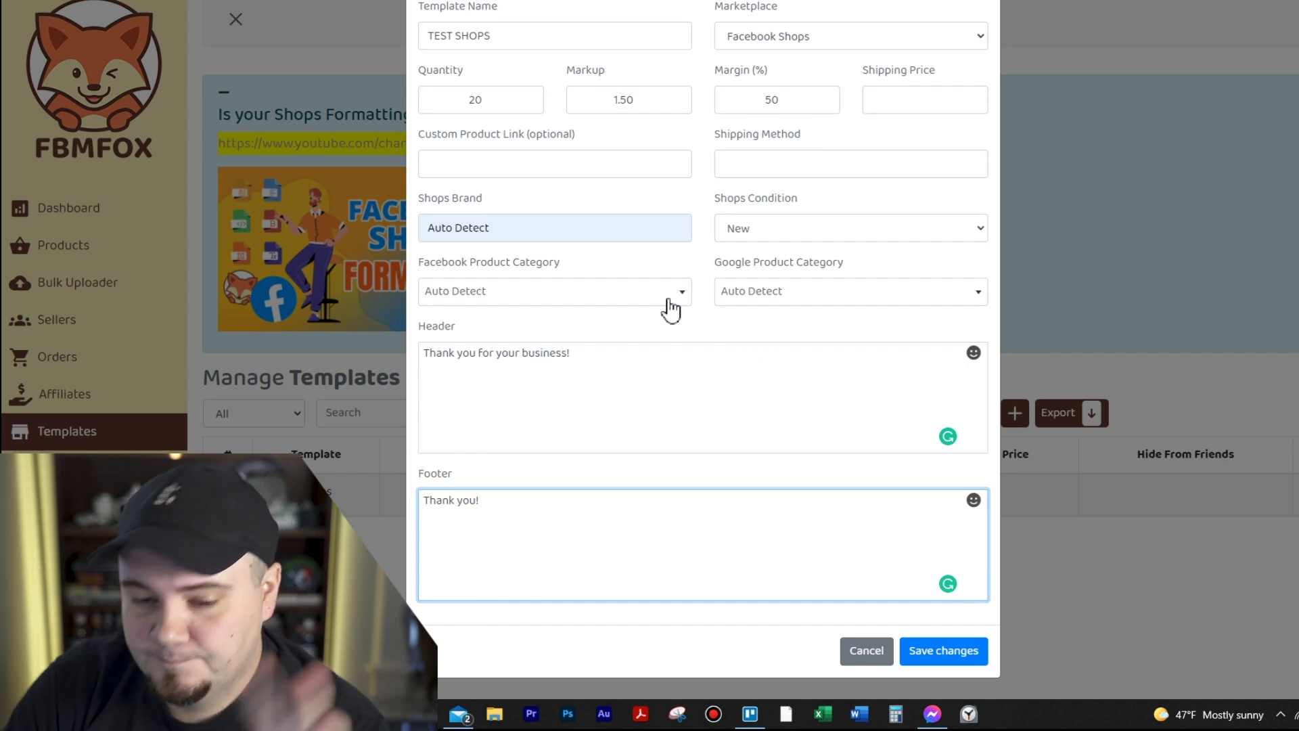
click(955, 658)
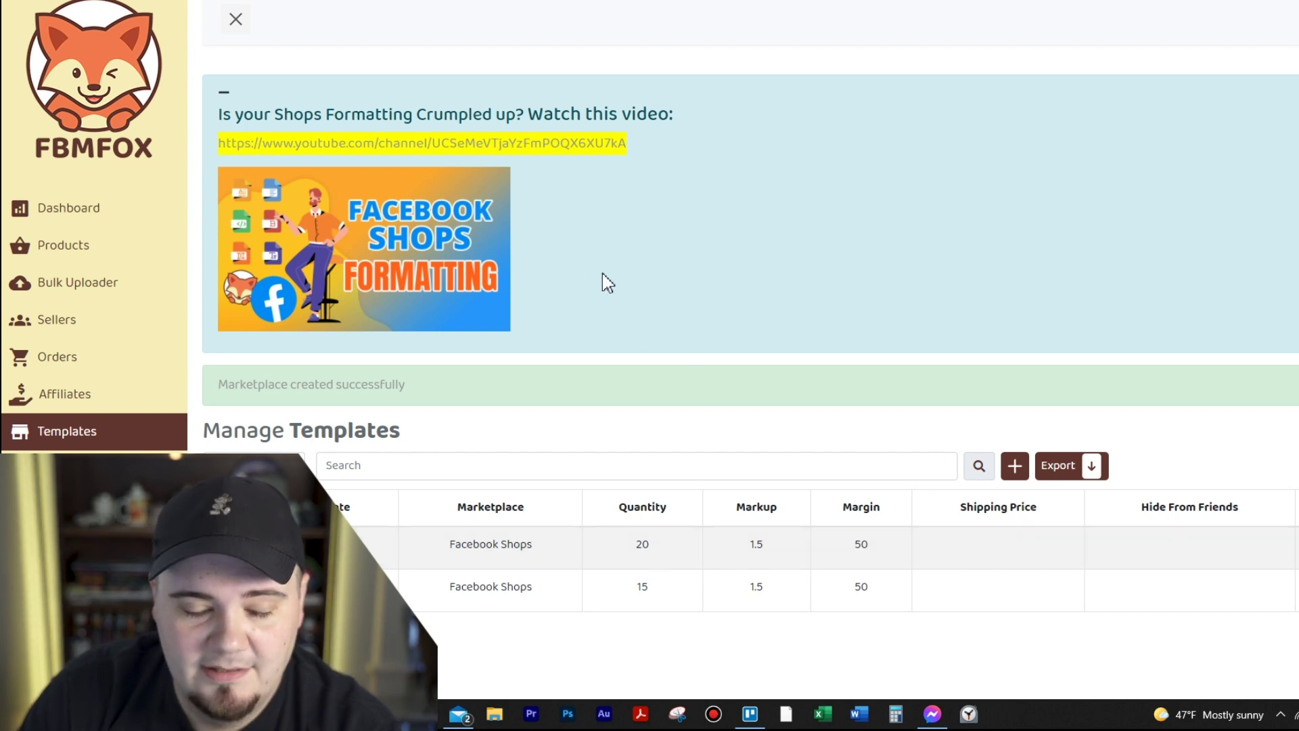
Go to the product list and show 250 products per page
click(126, 259)
scroll(541, 277, down, 5)
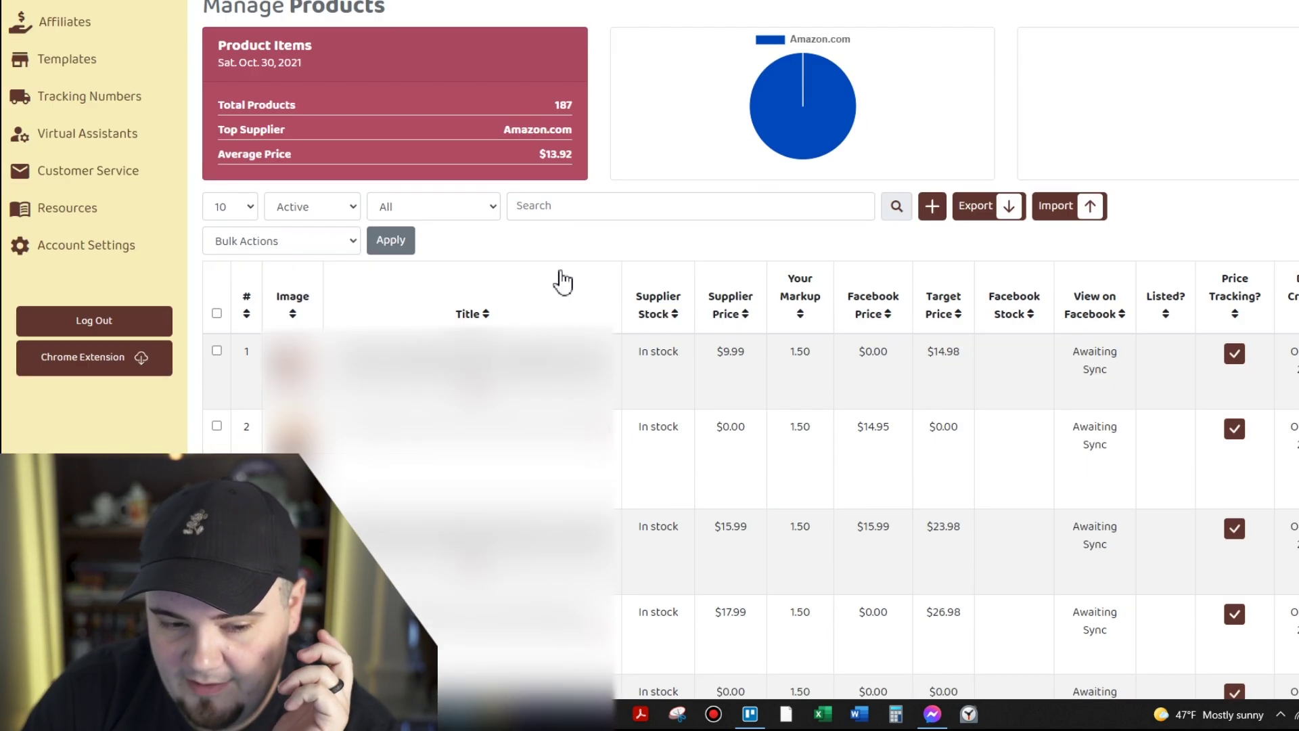
scroll(561, 281, down, 2)
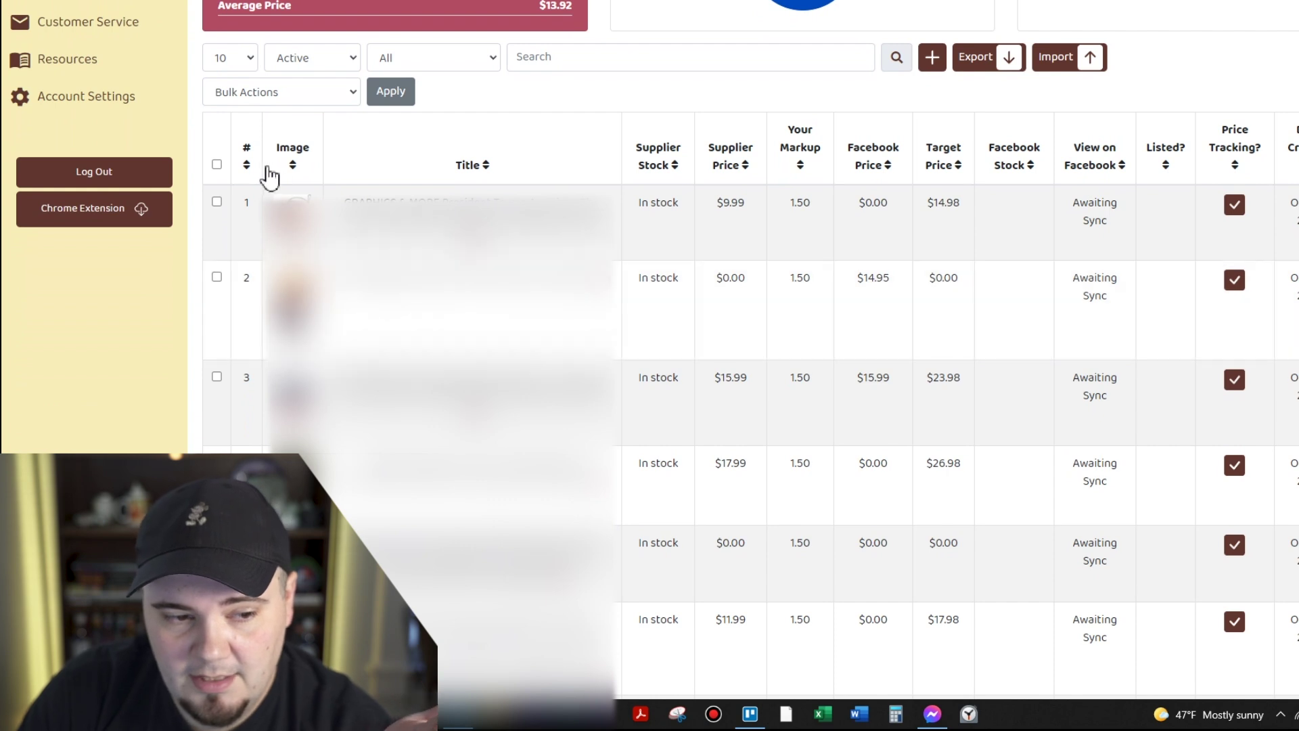
click(250, 58)
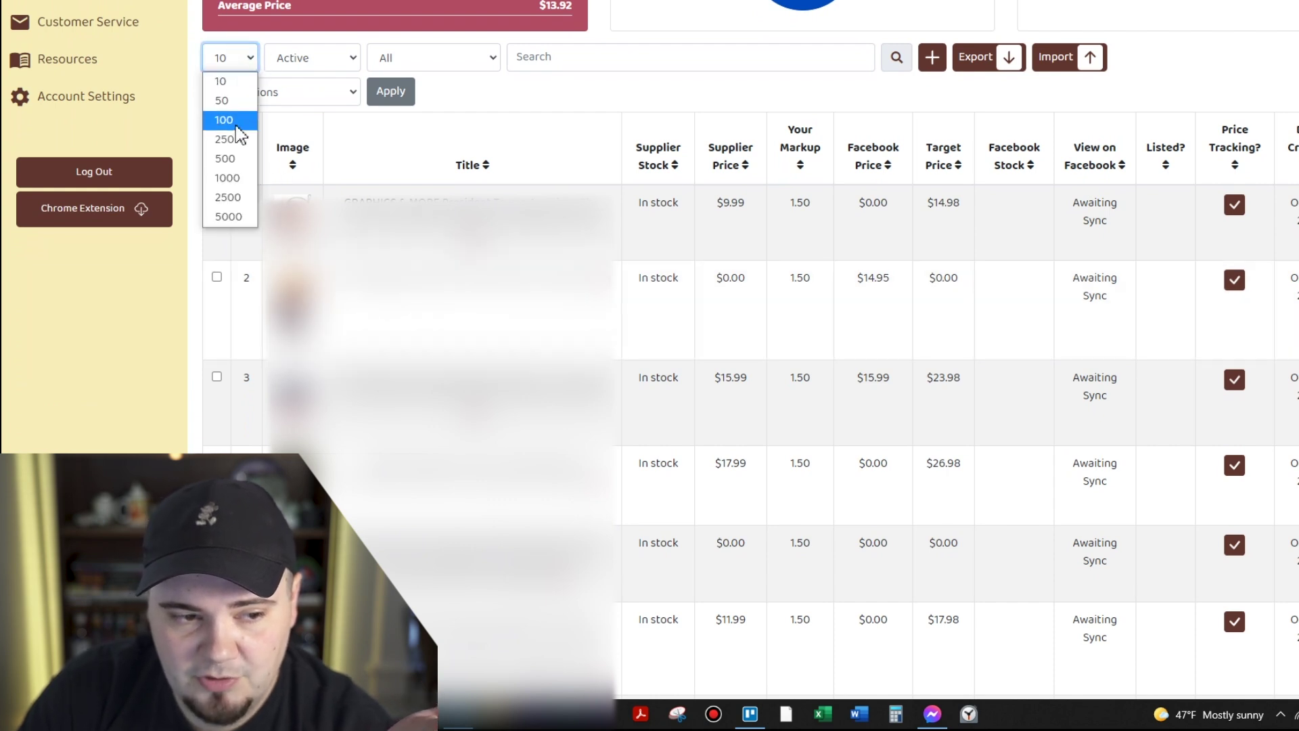
click(230, 59)
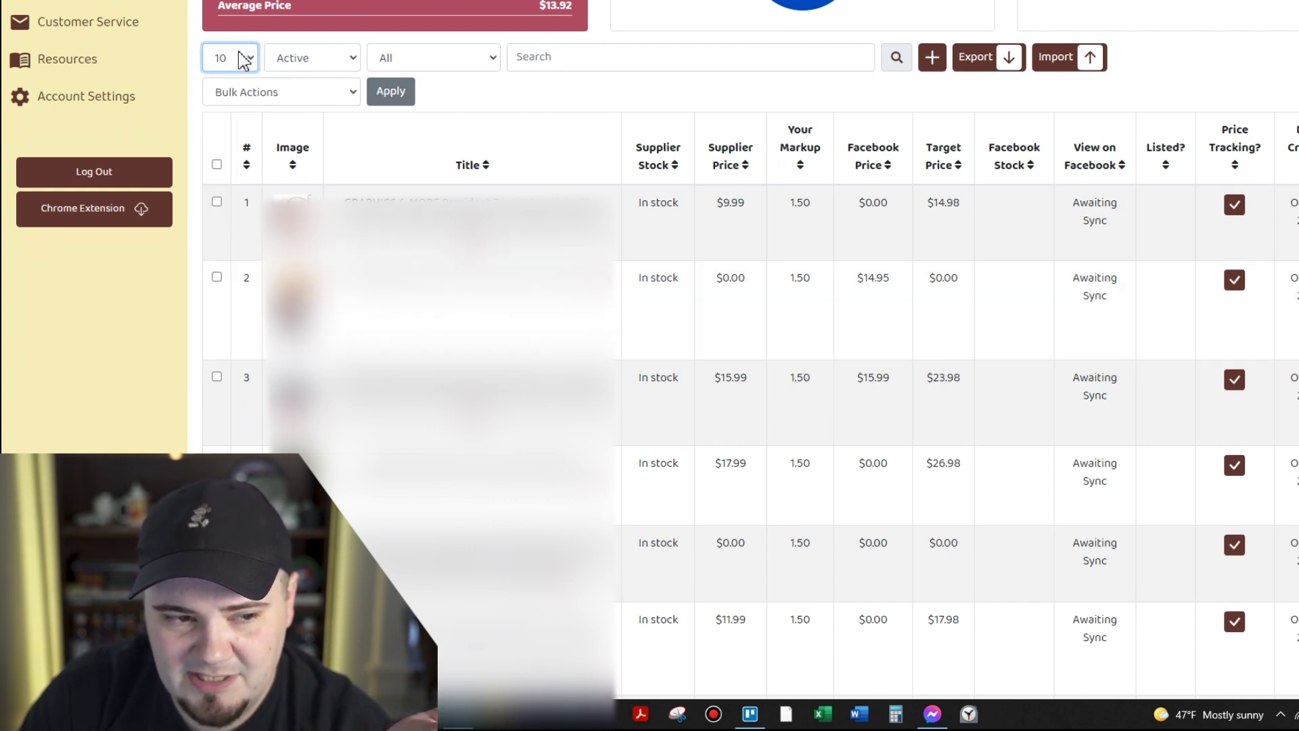
click(233, 61)
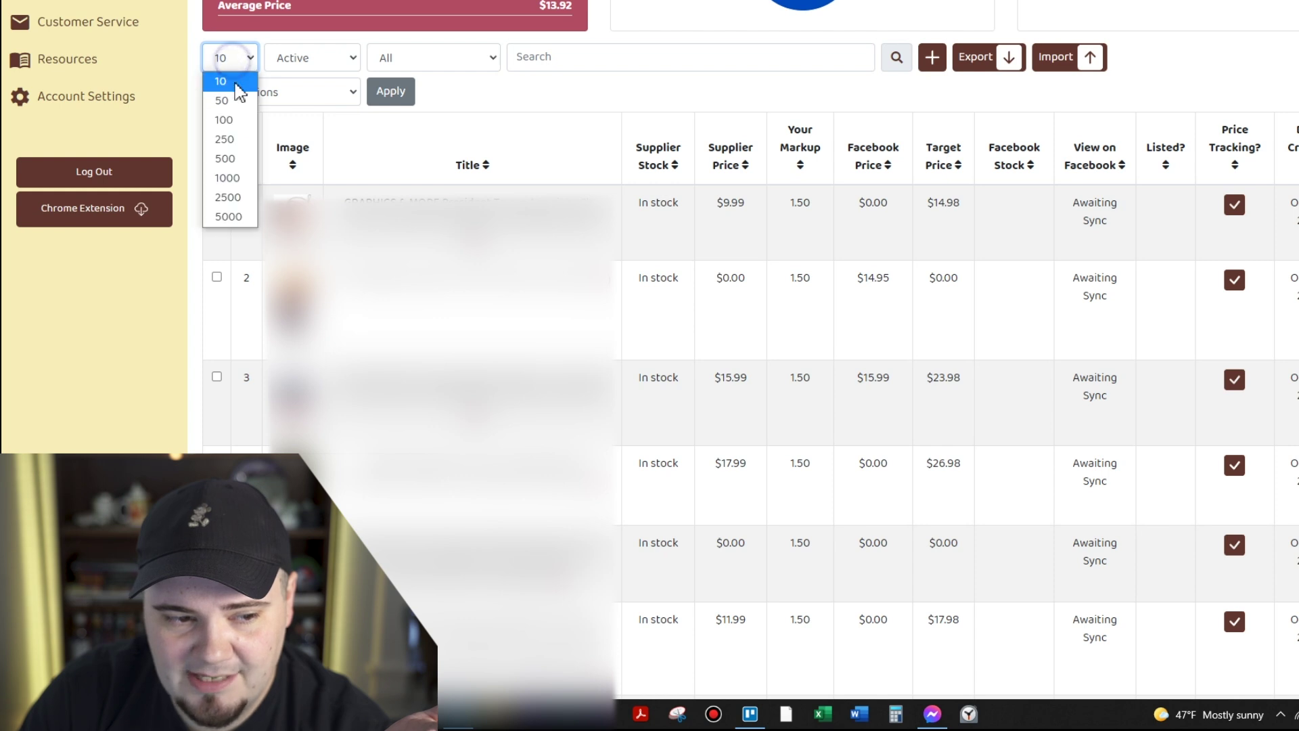
click(227, 140)
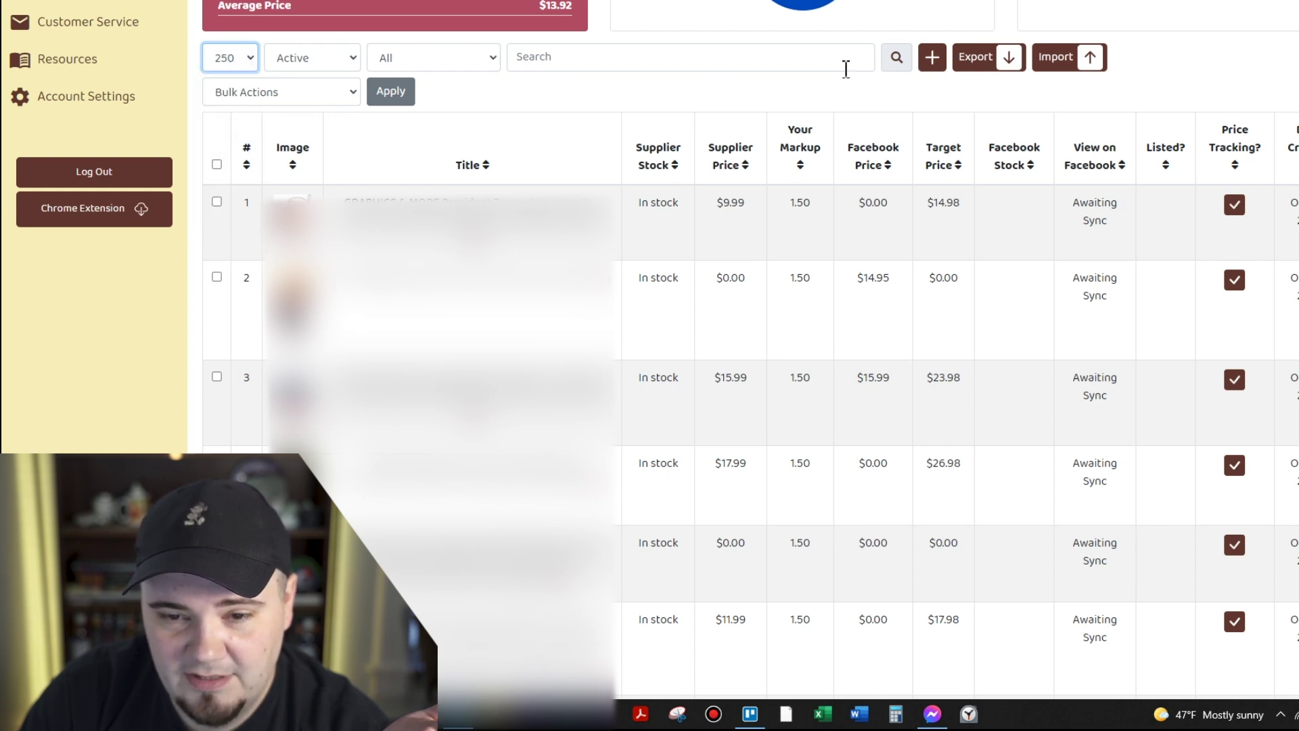
click(896, 59)
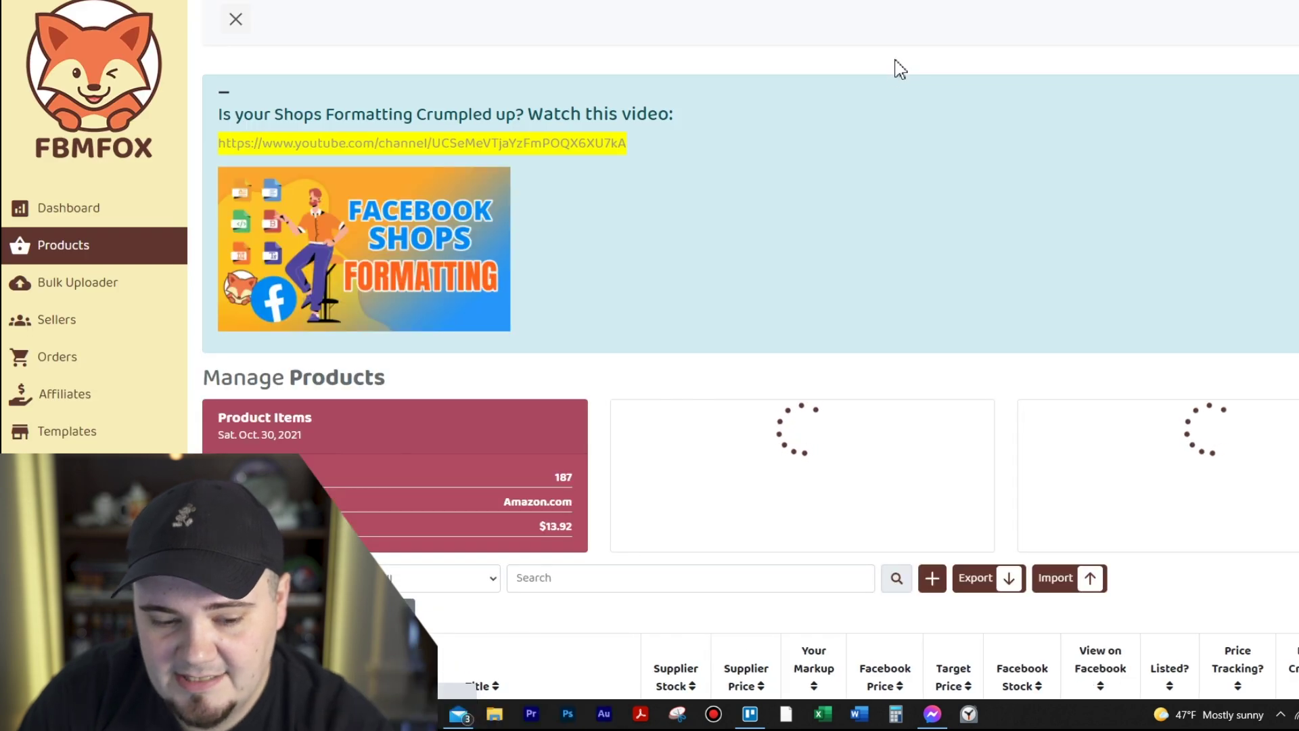
Select all listed products and start the bulk action Edit Template for them
scroll(760, 191, down, 5)
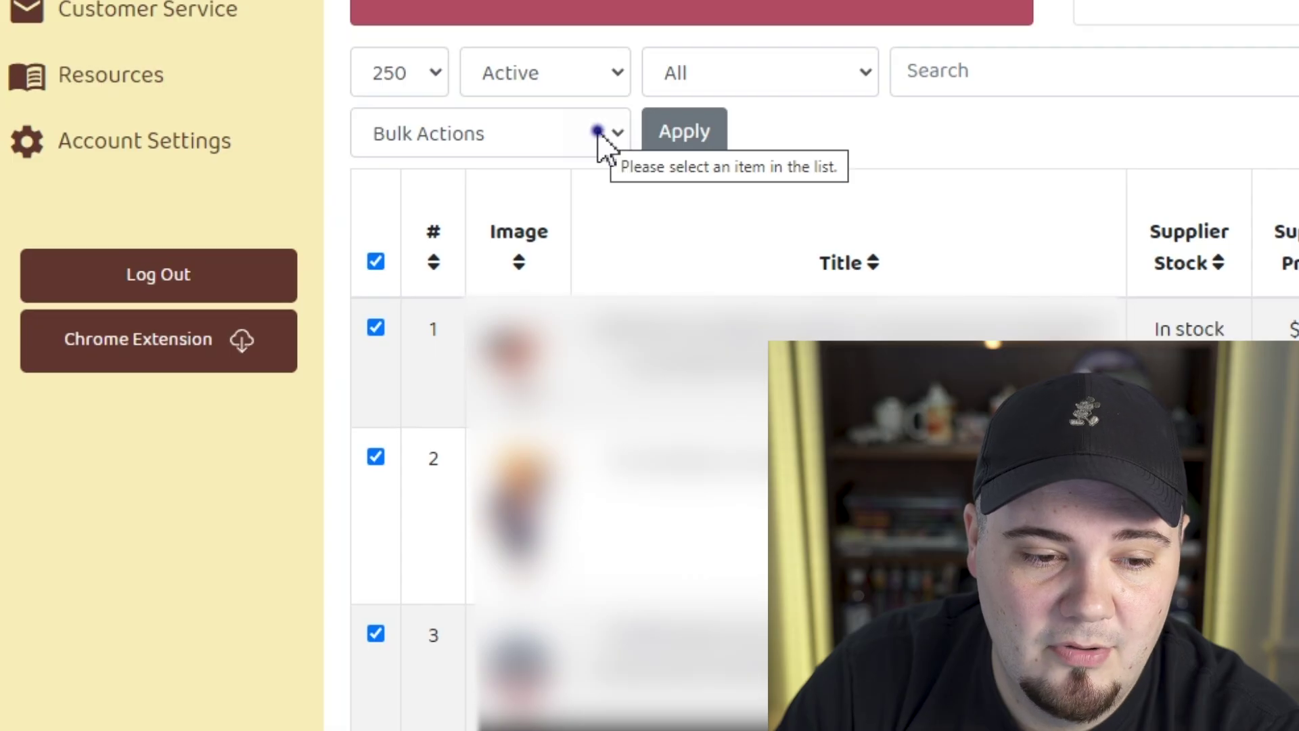
click(343, 247)
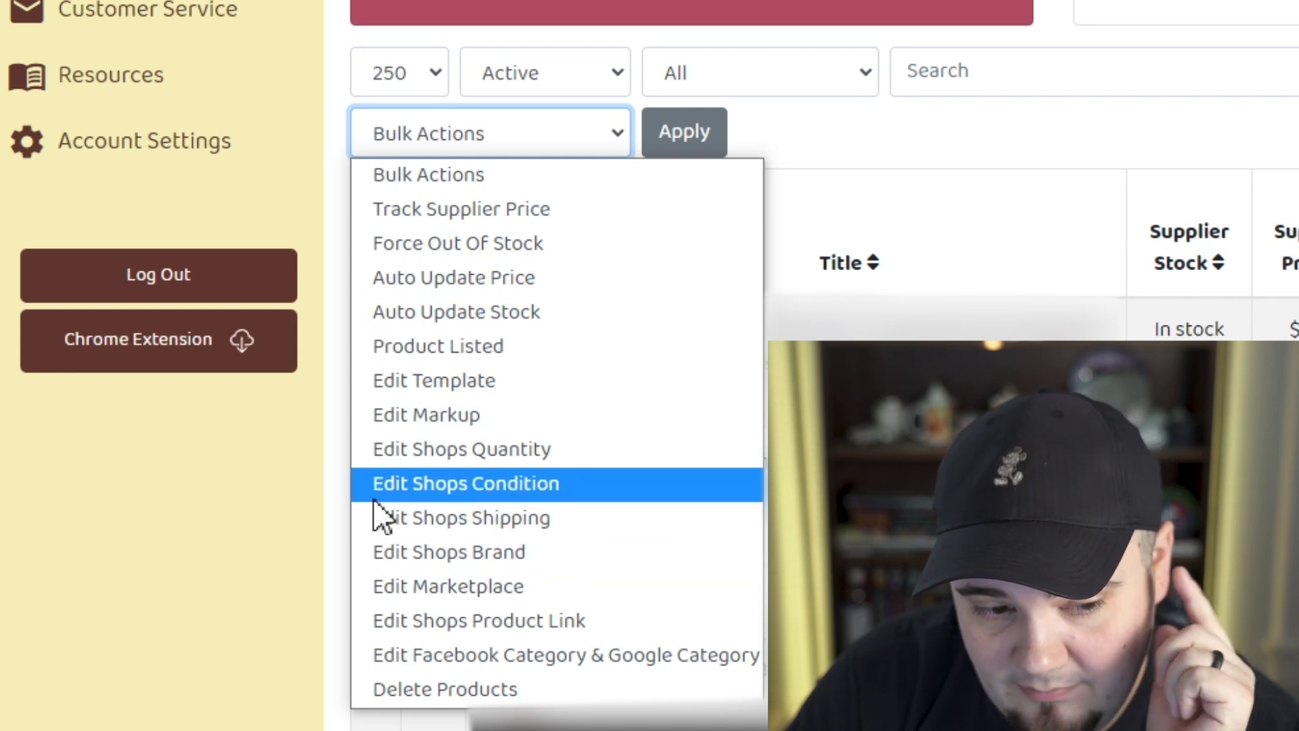
click(456, 380)
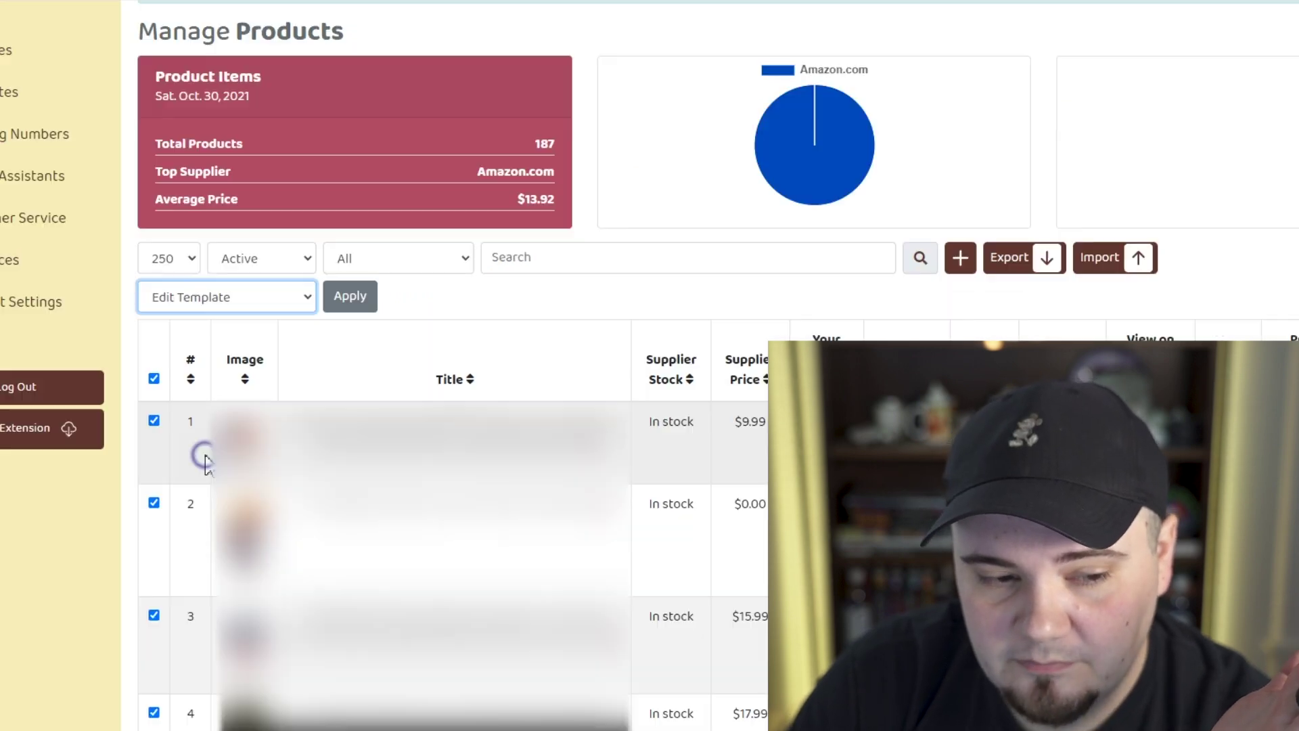
click(340, 296)
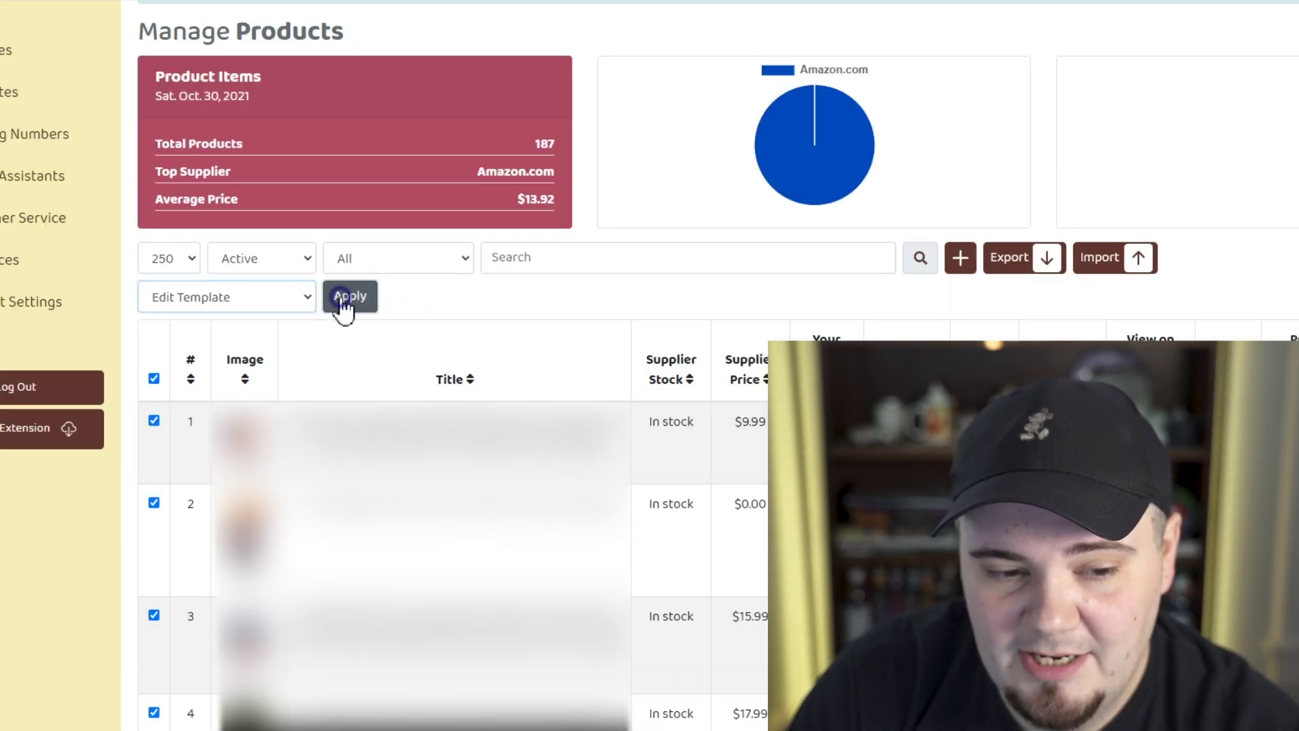
Choose TEST SHOPS as the template for the selected products and close the bulk edit without saving
click(861, 138)
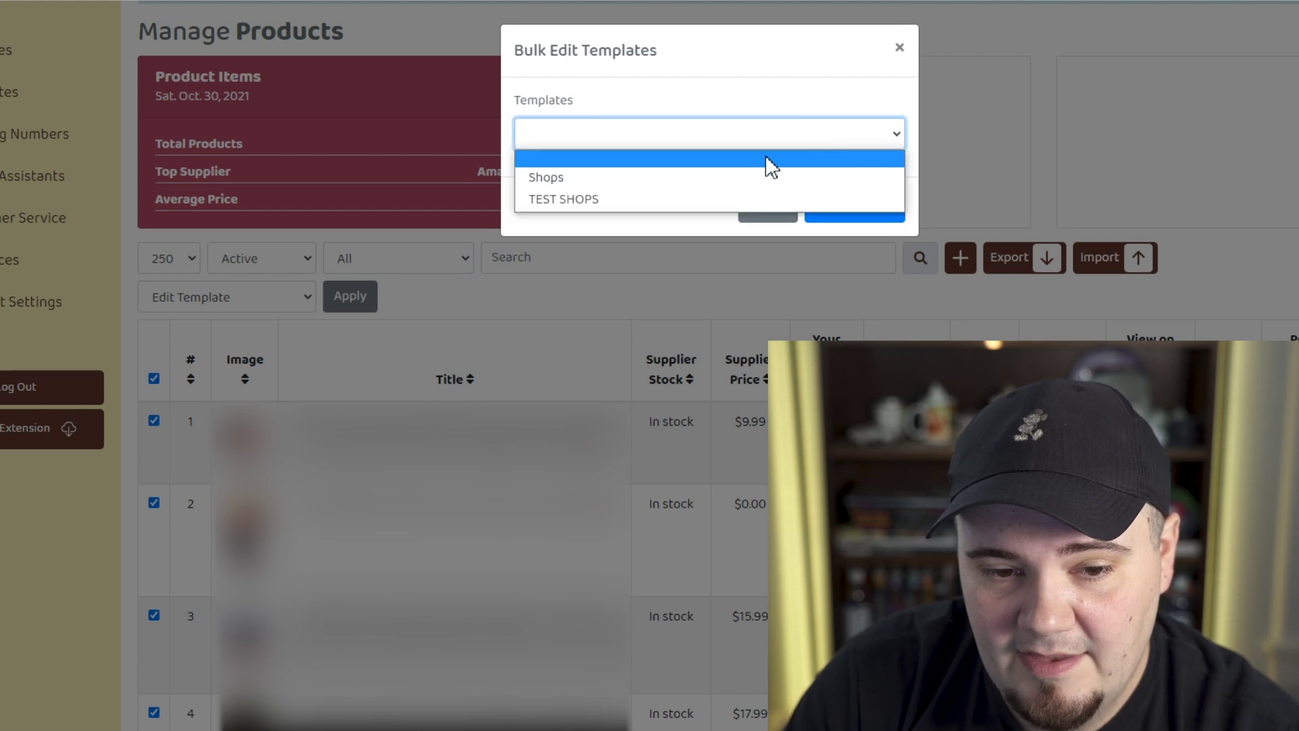
click(634, 200)
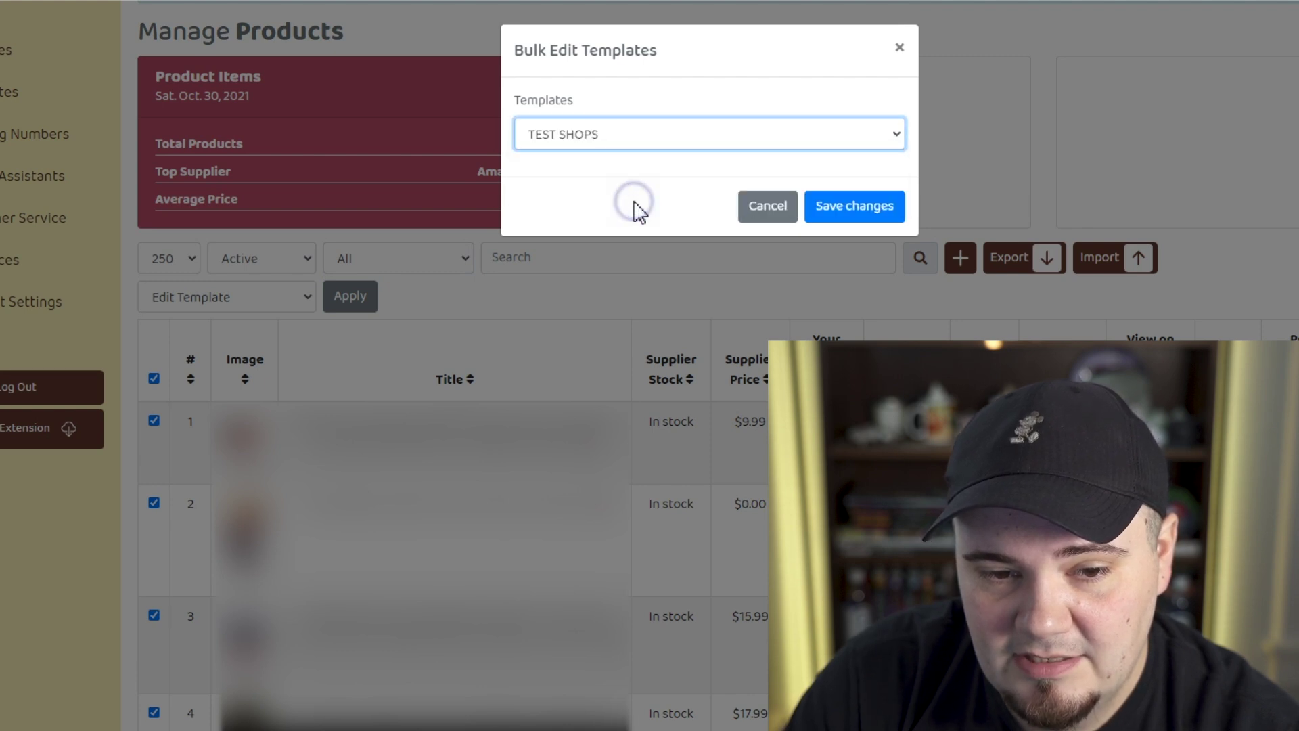
click(857, 228)
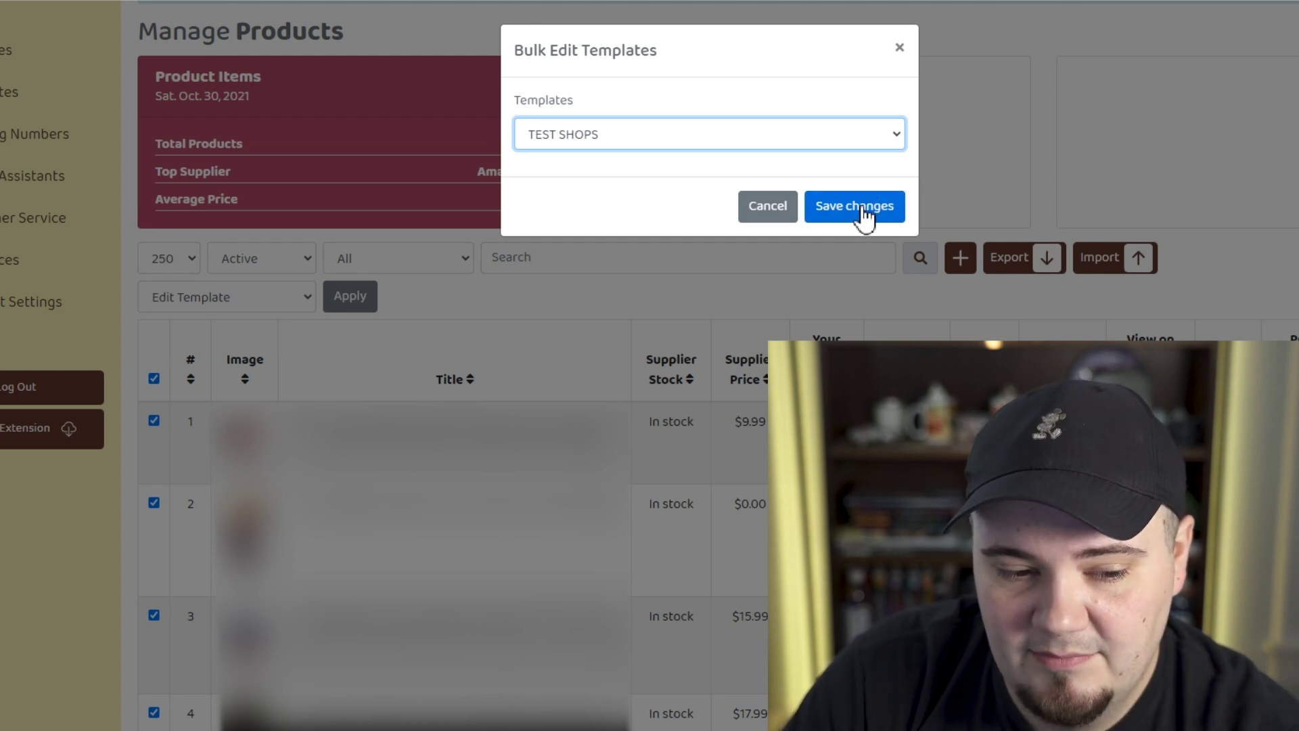
click(899, 54)
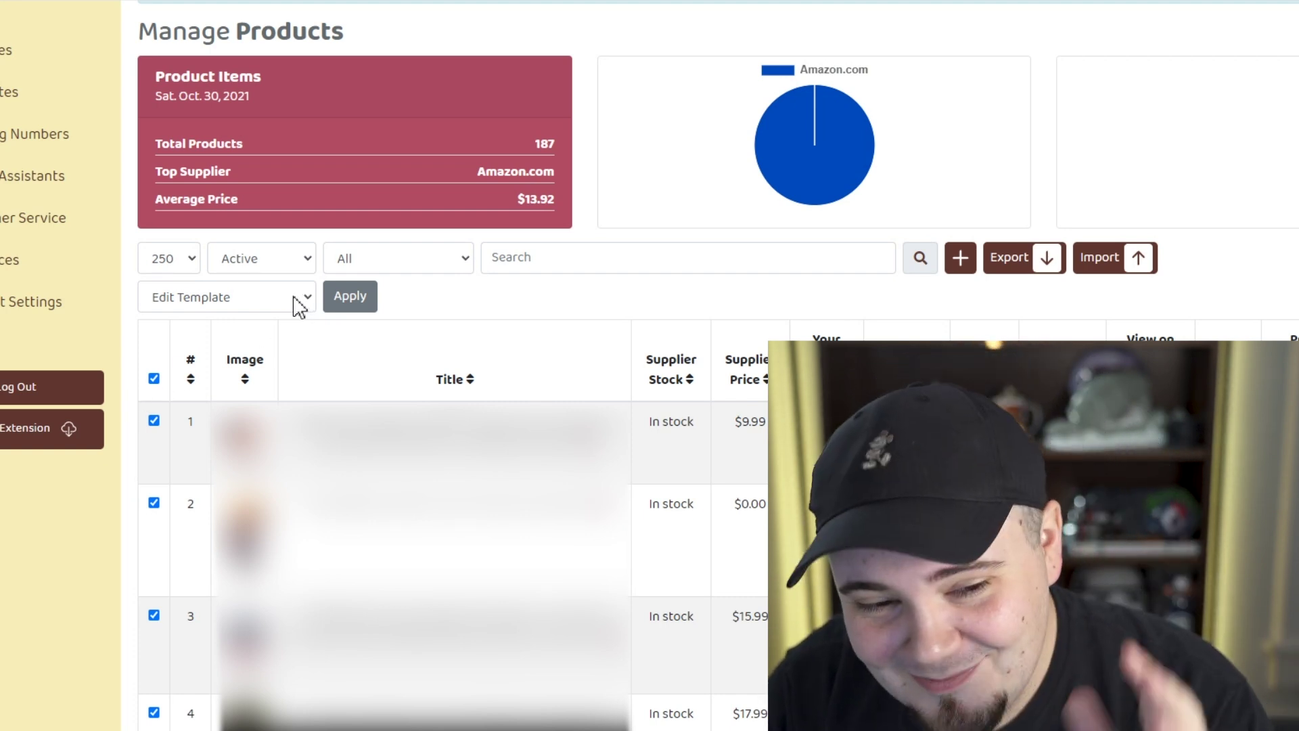
Start the bulk action Edit Shops Brand for the selected products
click(295, 301)
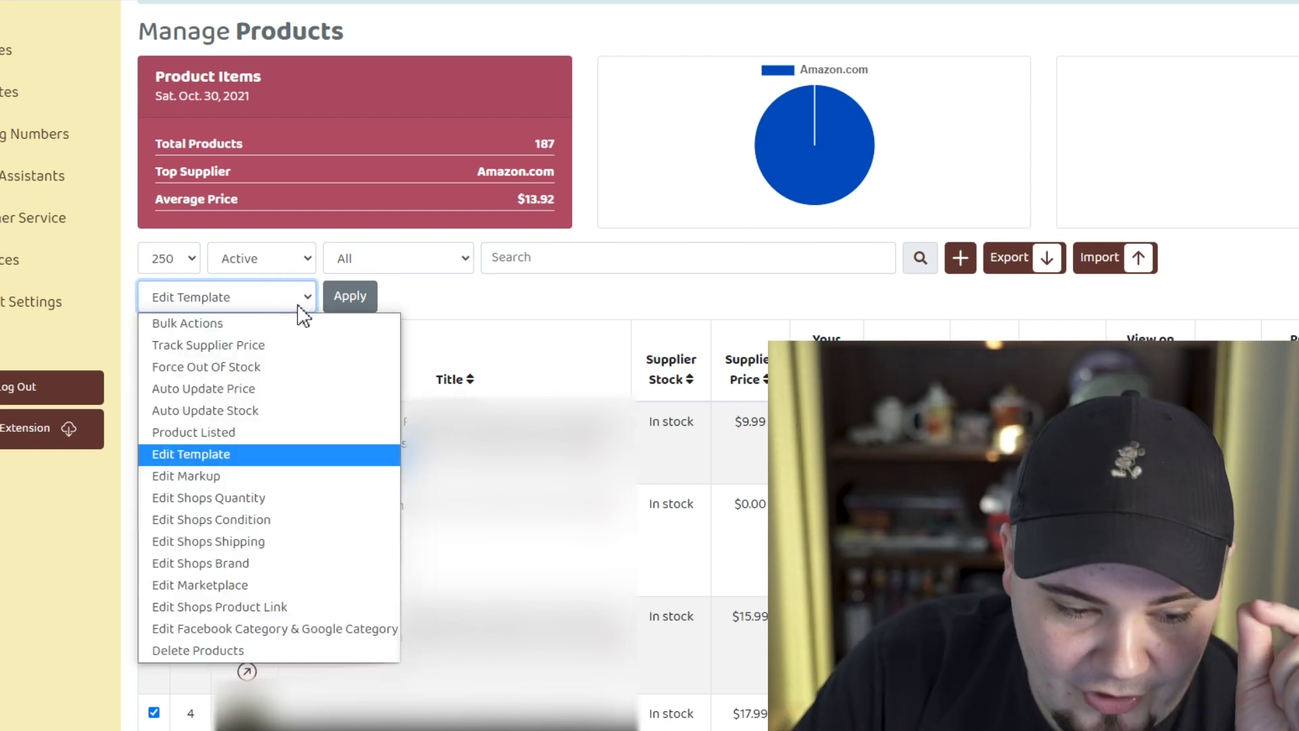
click(241, 566)
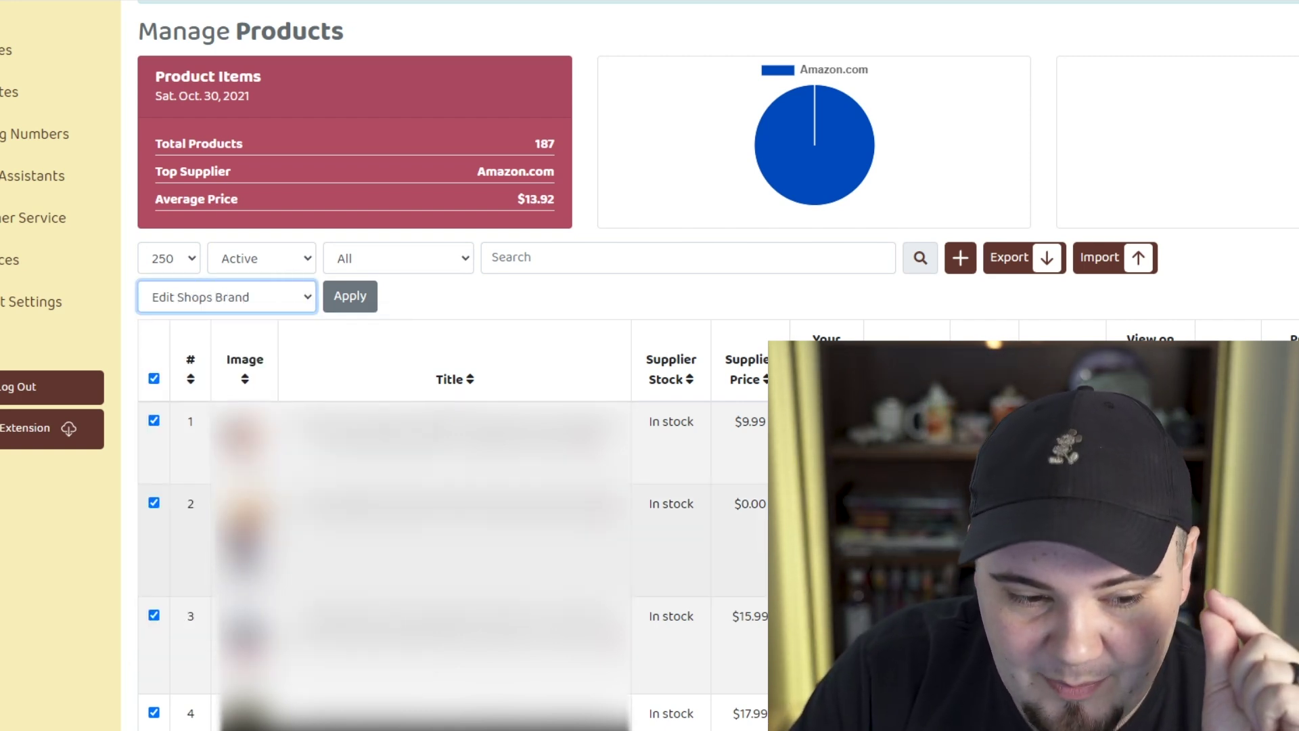
click(350, 297)
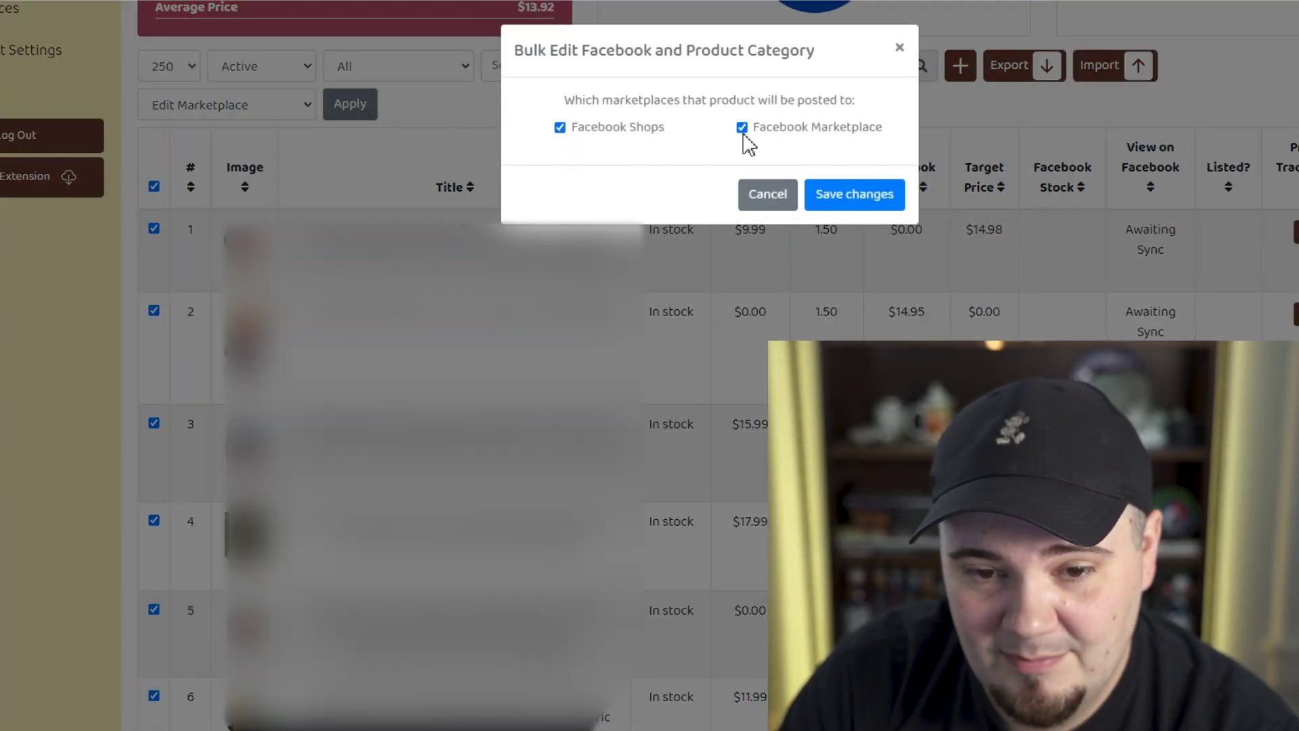
Toggle the Facebook Marketplace option in the bulk marketplace edit for the selected products and save the changes
click(740, 130)
click(847, 203)
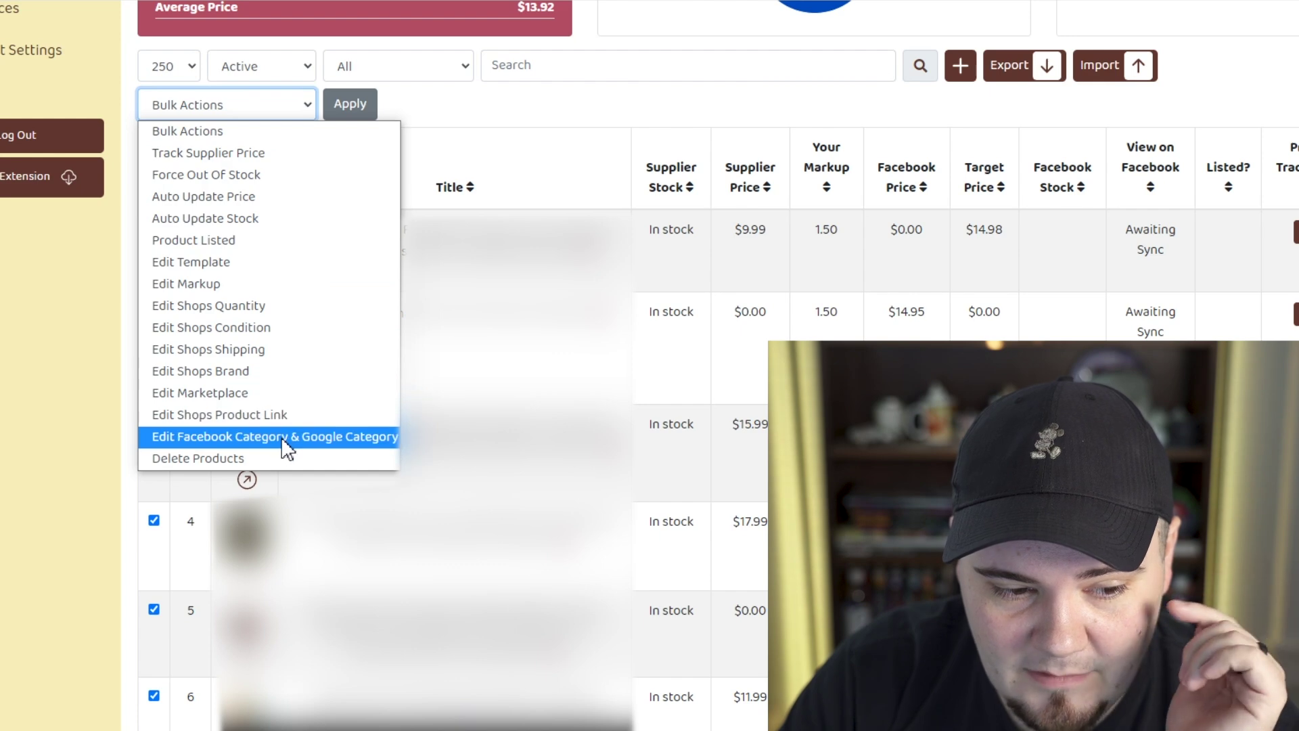
Bulk-edit the selected products' Facebook and Google product categories, keeping both on Auto Detect, and save the changes
click(284, 446)
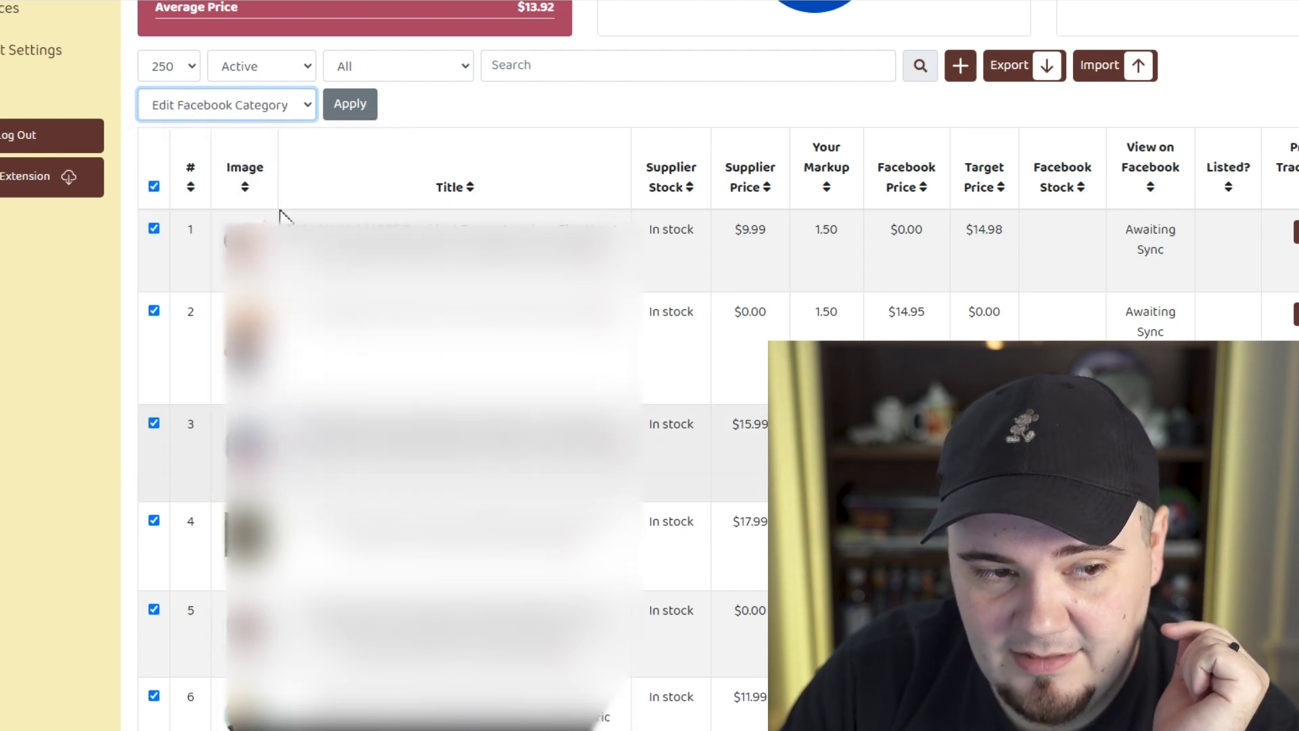
click(355, 110)
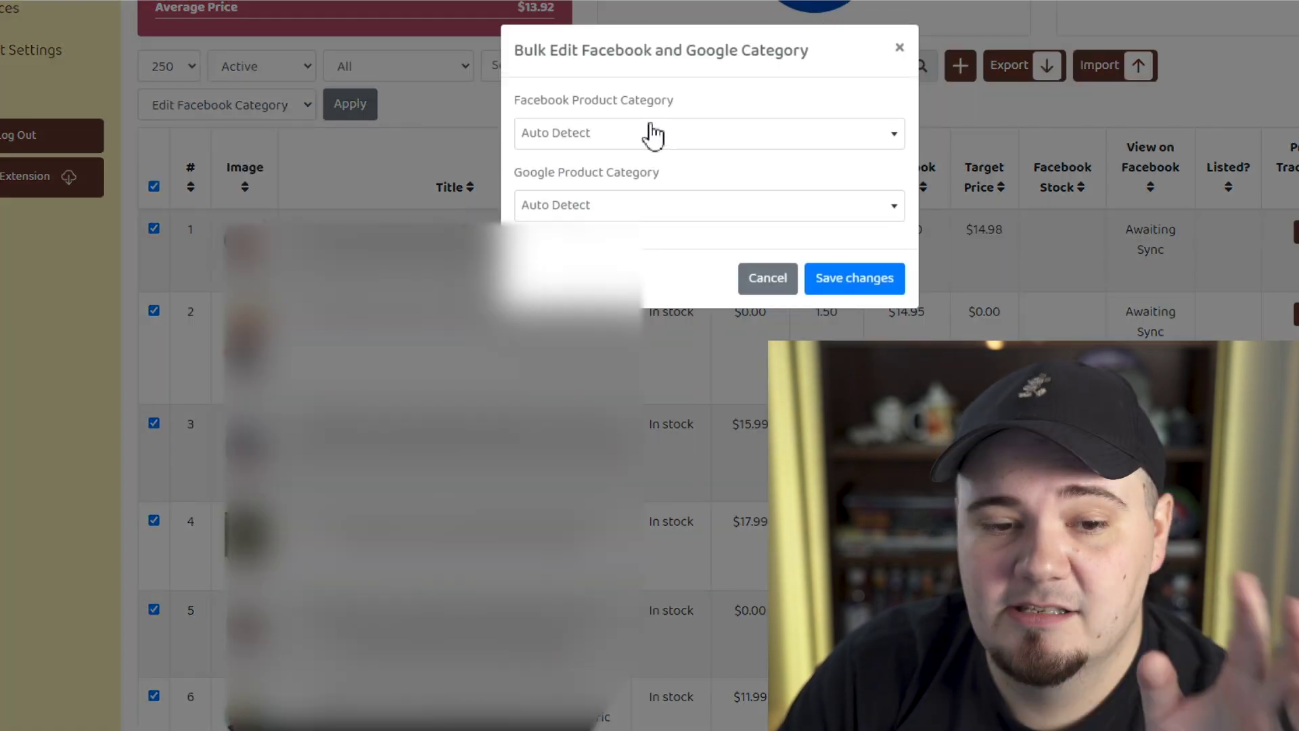
click(850, 286)
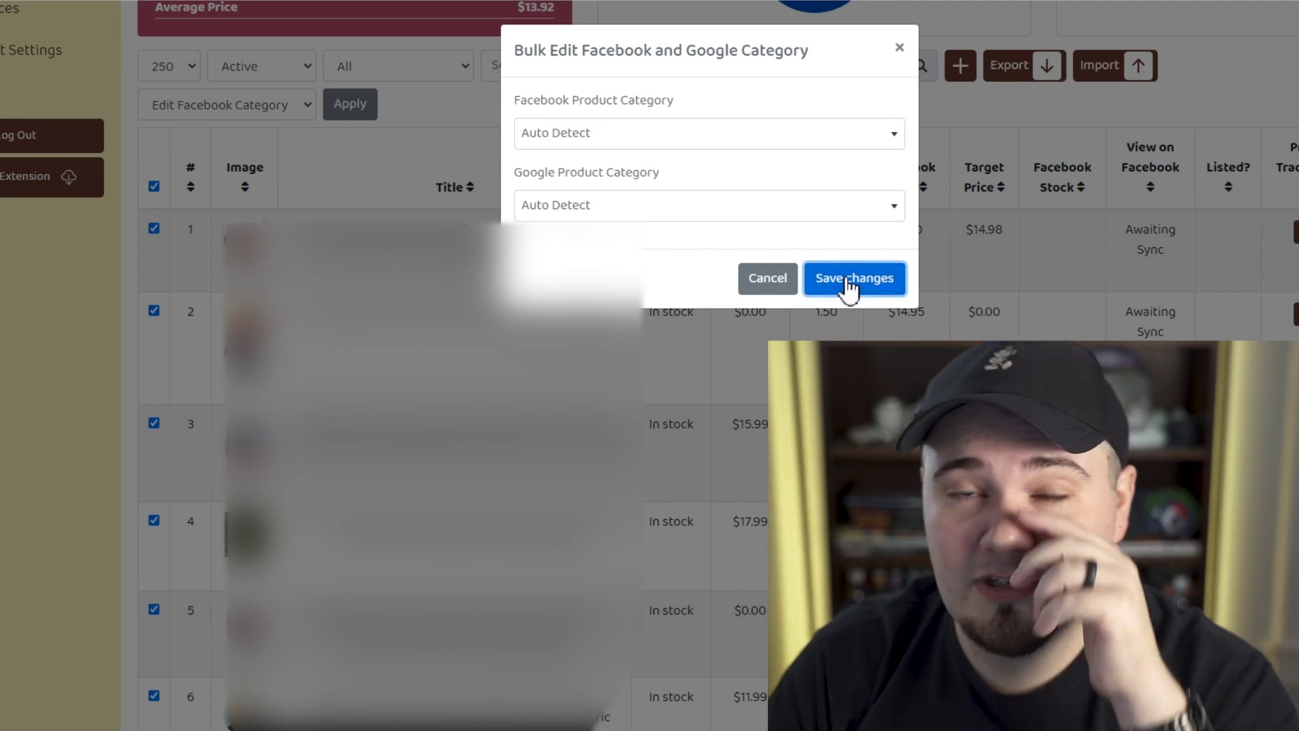